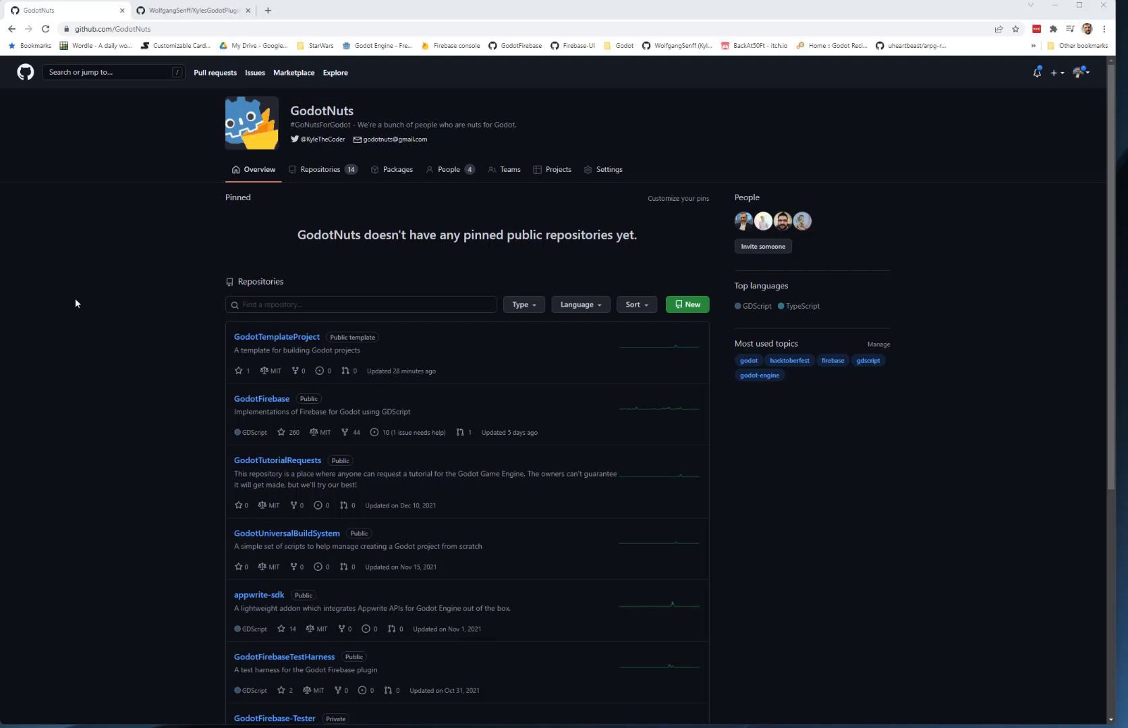
Generate the SpiralForest repository from GodotTemplateProject with Include all branches ticked.
{"action": "left_click", "coordinate": [268, 338]}
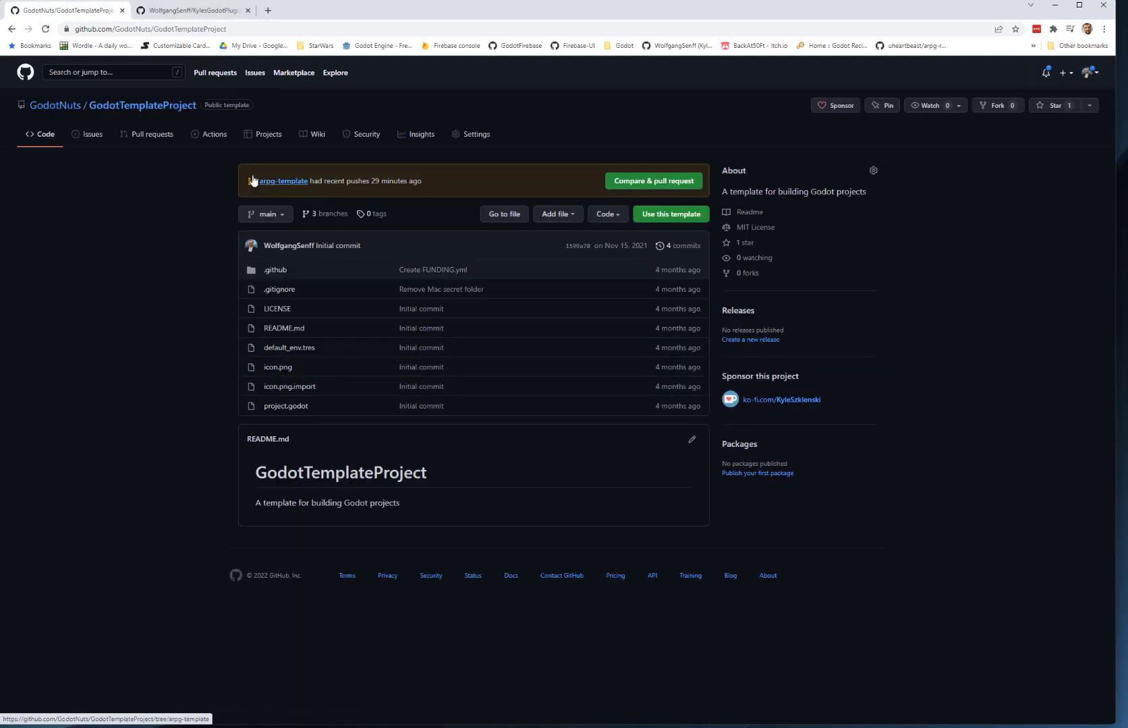
{"action": "left_click", "coordinate": [663, 219]}
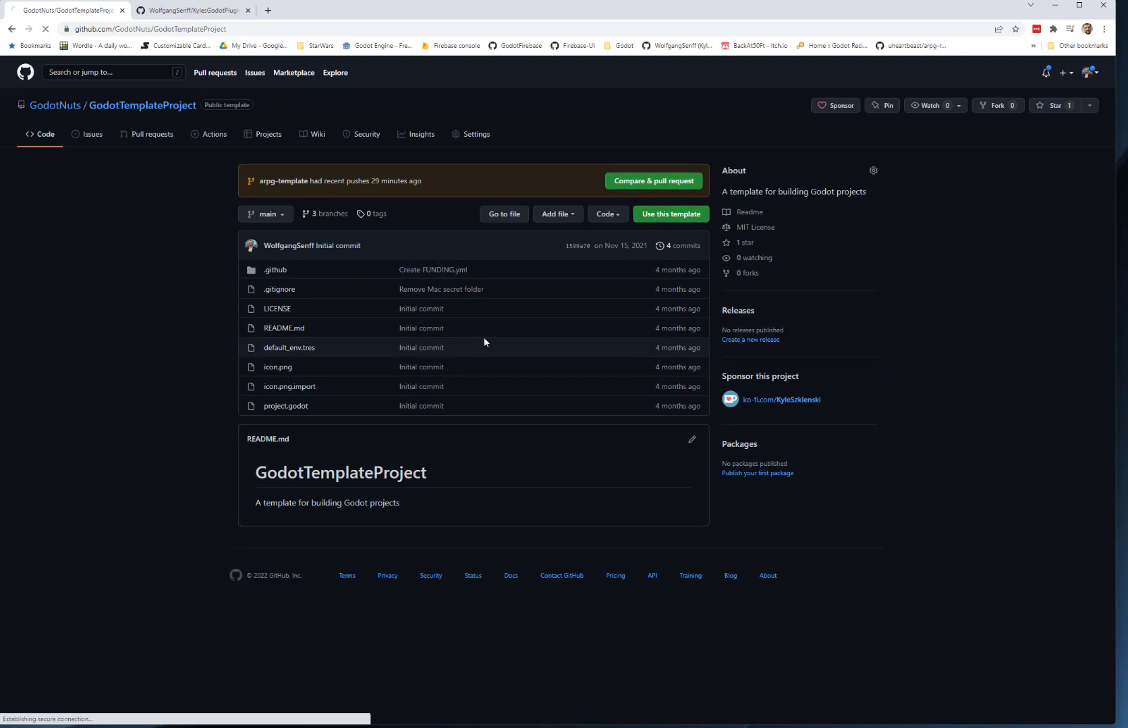
{"action": "key", "text": "Tab"}
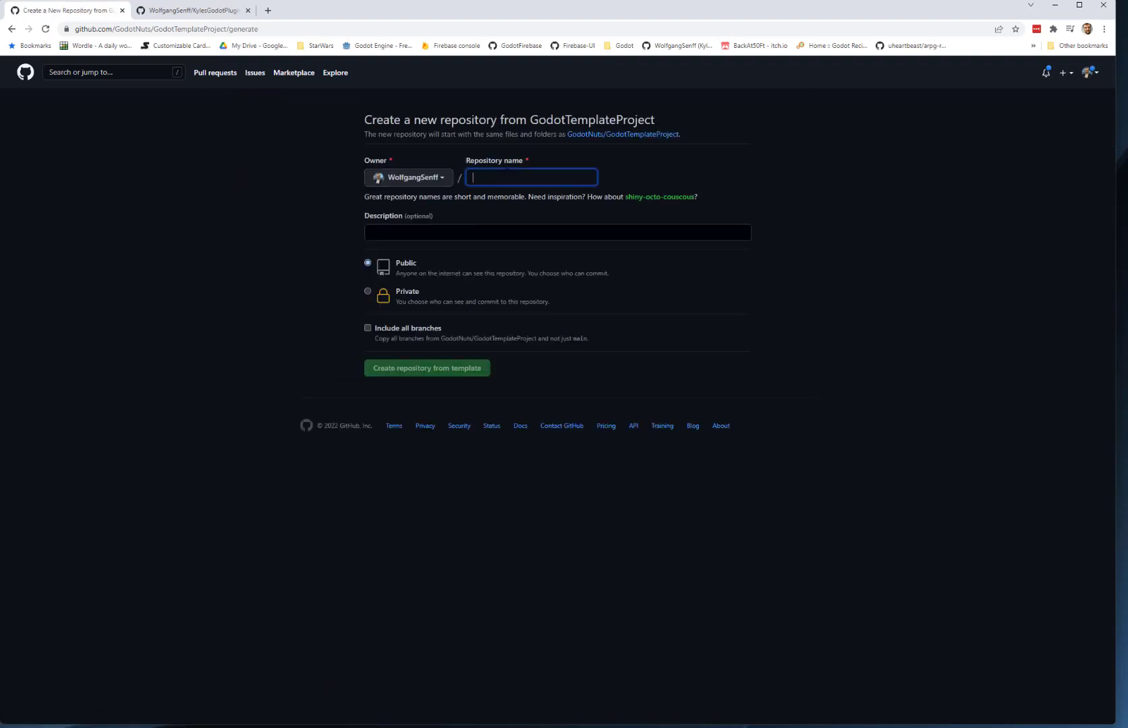
{"action": "type", "text": "SpiralForest"}
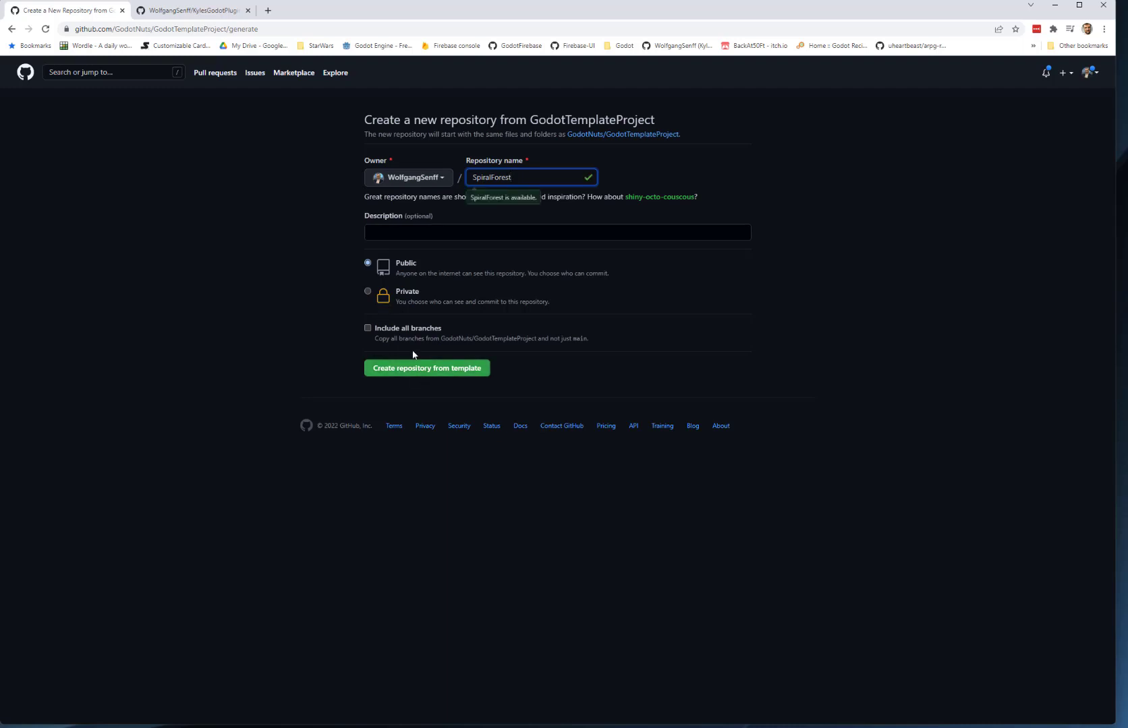
{"action": "left_click", "coordinate": [385, 330]}
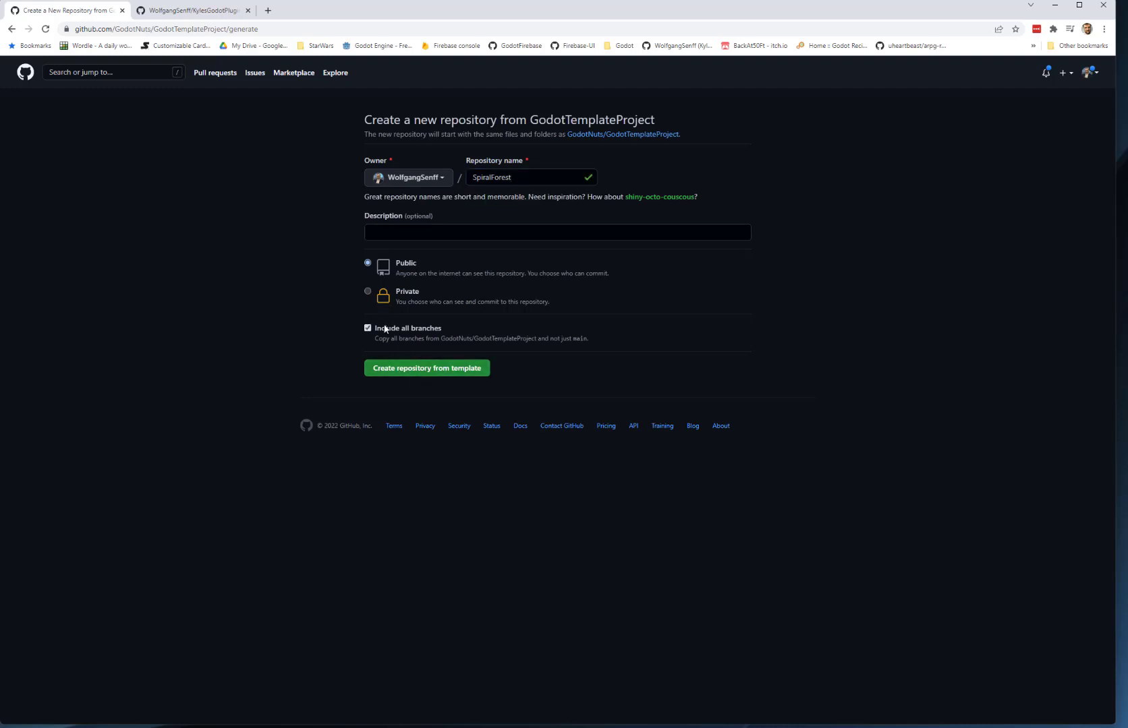
{"action": "left_click", "coordinate": [435, 373]}
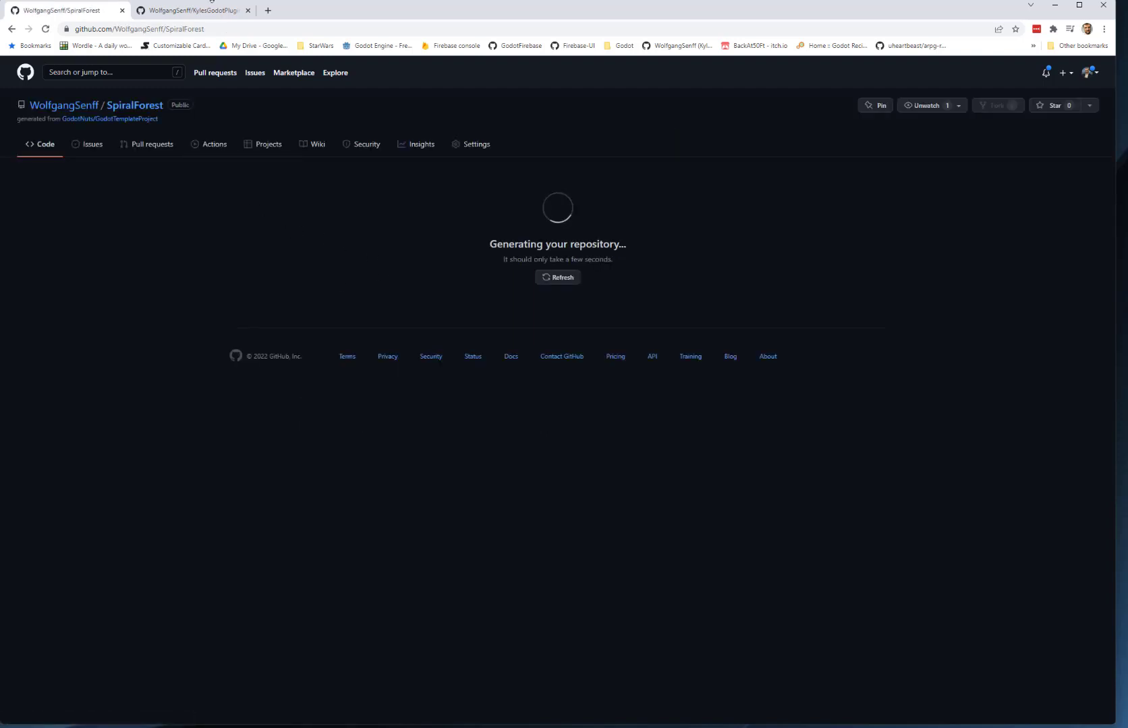
Download KylesGodotPlugins as a ZIP, then go back to the SpiralForest tab.
{"action": "left_click", "coordinate": [211, 11]}
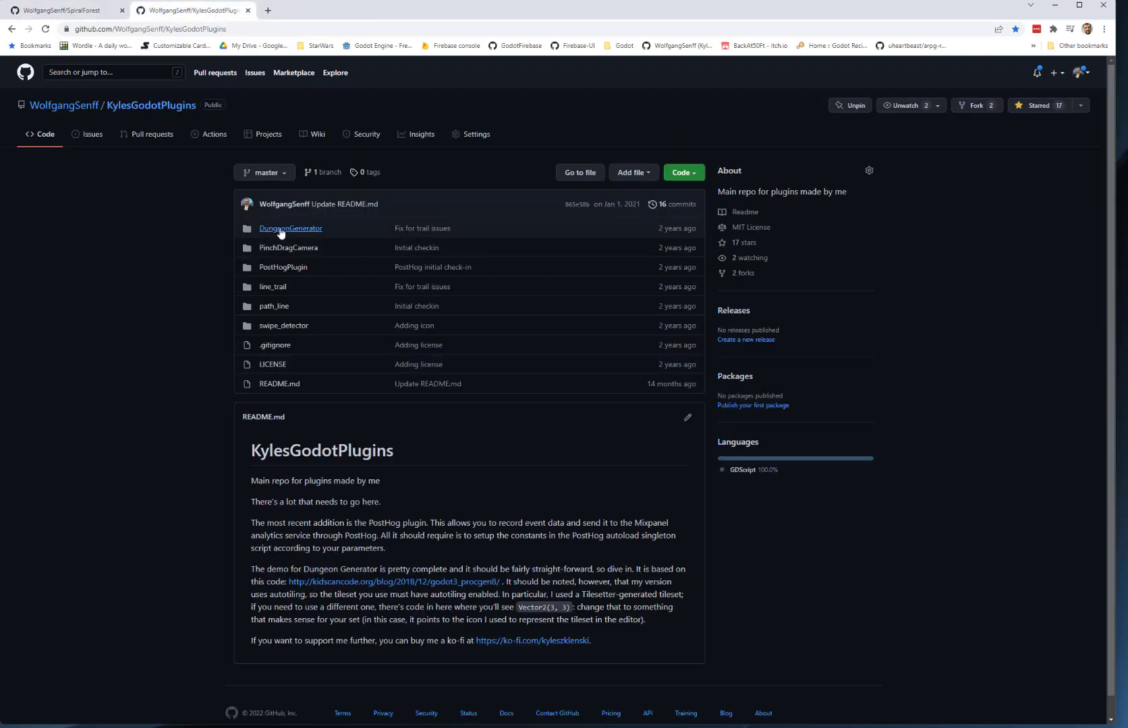
{"action": "left_click", "coordinate": [693, 174]}
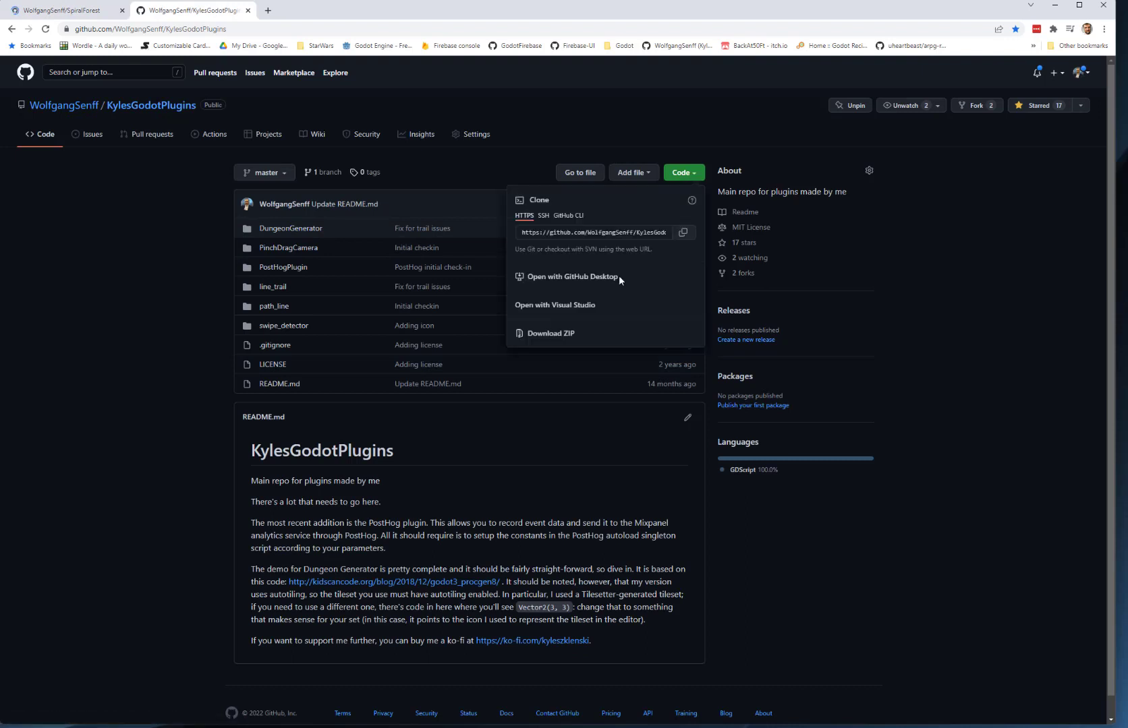
{"action": "left_click", "coordinate": [552, 333]}
{"action": "left_click", "coordinate": [107, 356]}
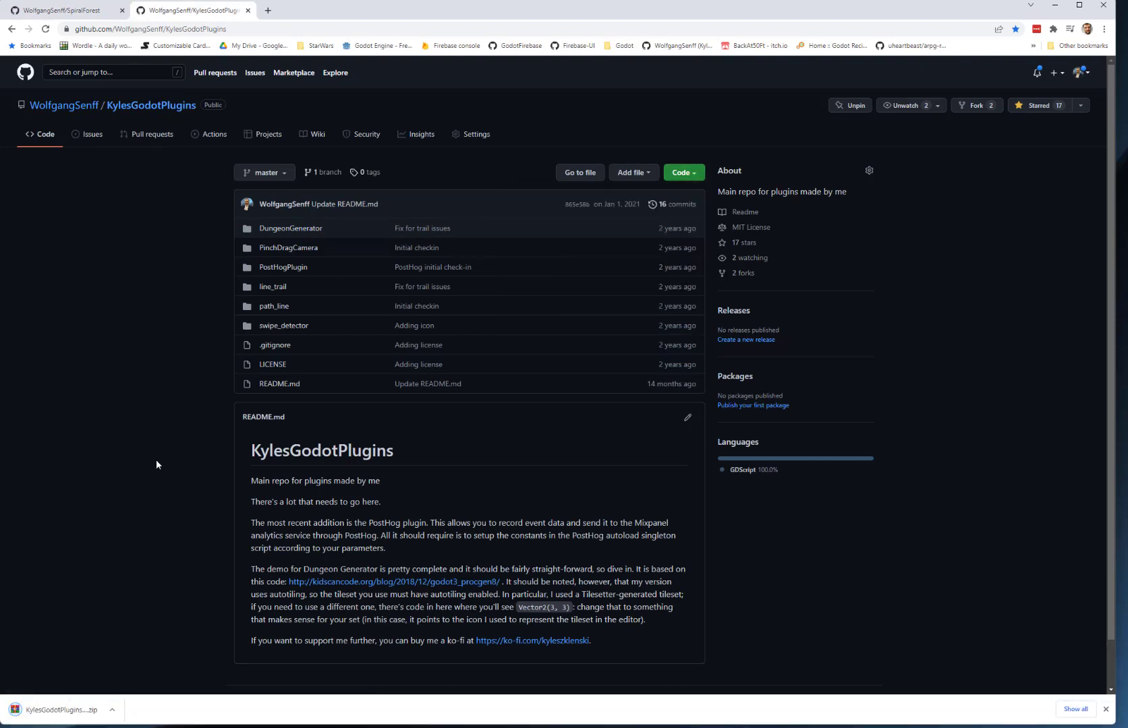
{"action": "left_click", "coordinate": [1101, 710]}
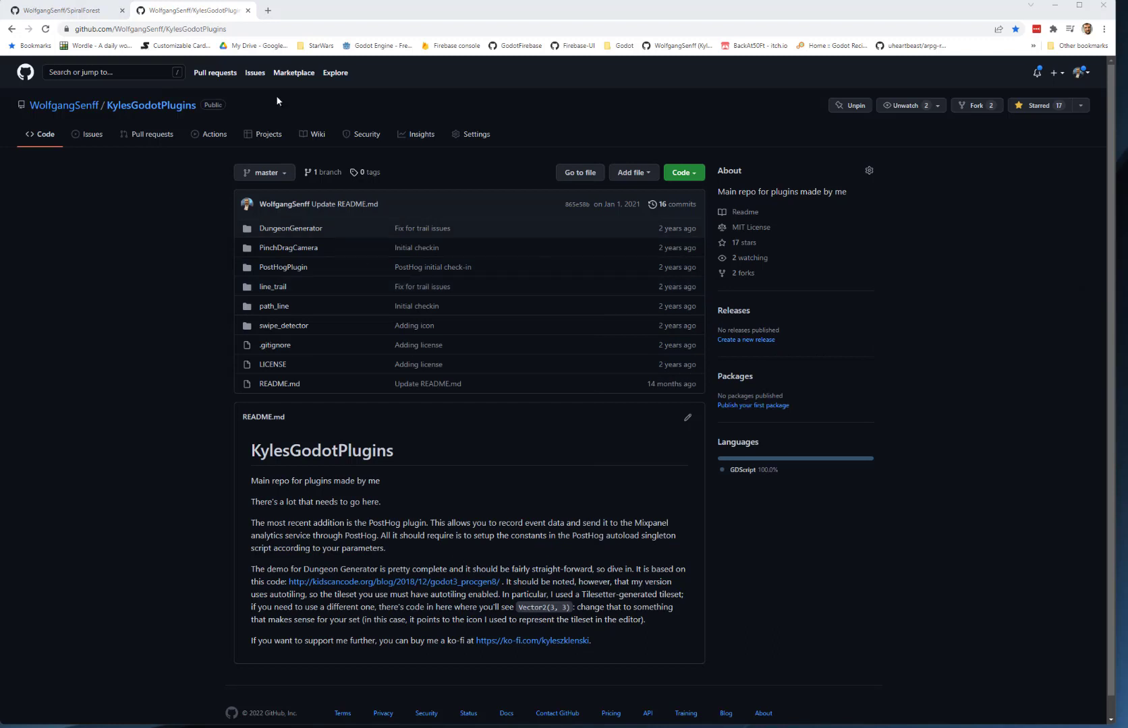
{"action": "left_click", "coordinate": [95, 16]}
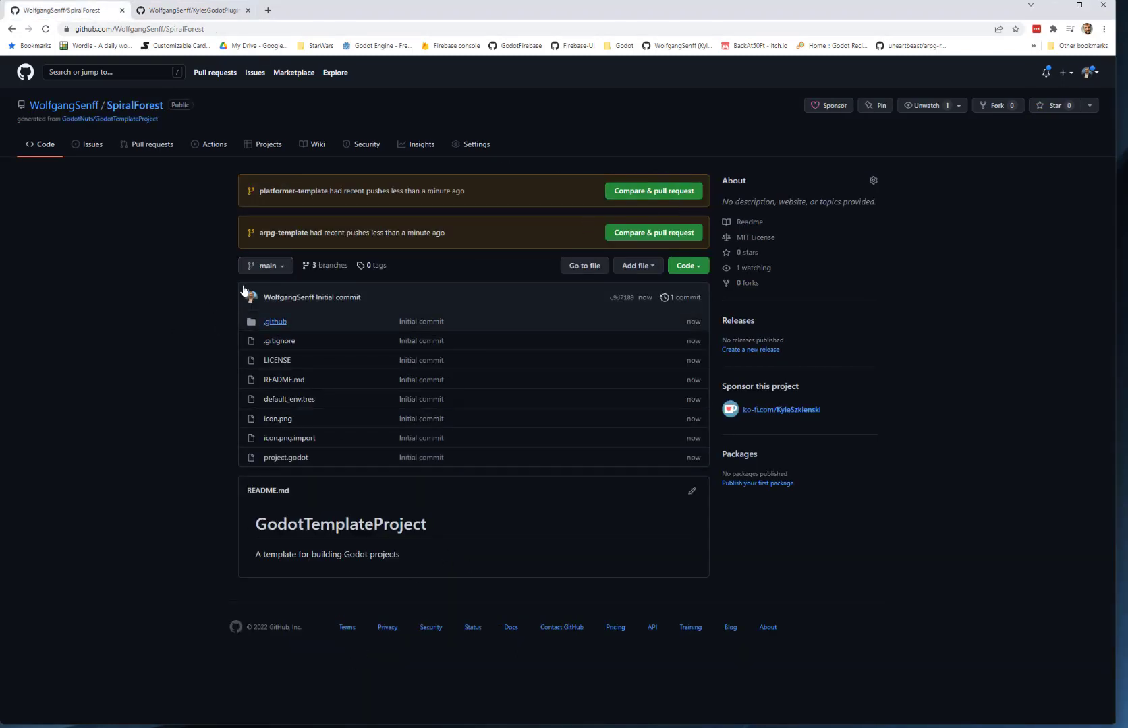
Switch SpiralForest to the arpg-template branch and open it with GitHub Desktop.
{"action": "left_click", "coordinate": [271, 266]}
{"action": "left_click", "coordinate": [279, 366]}
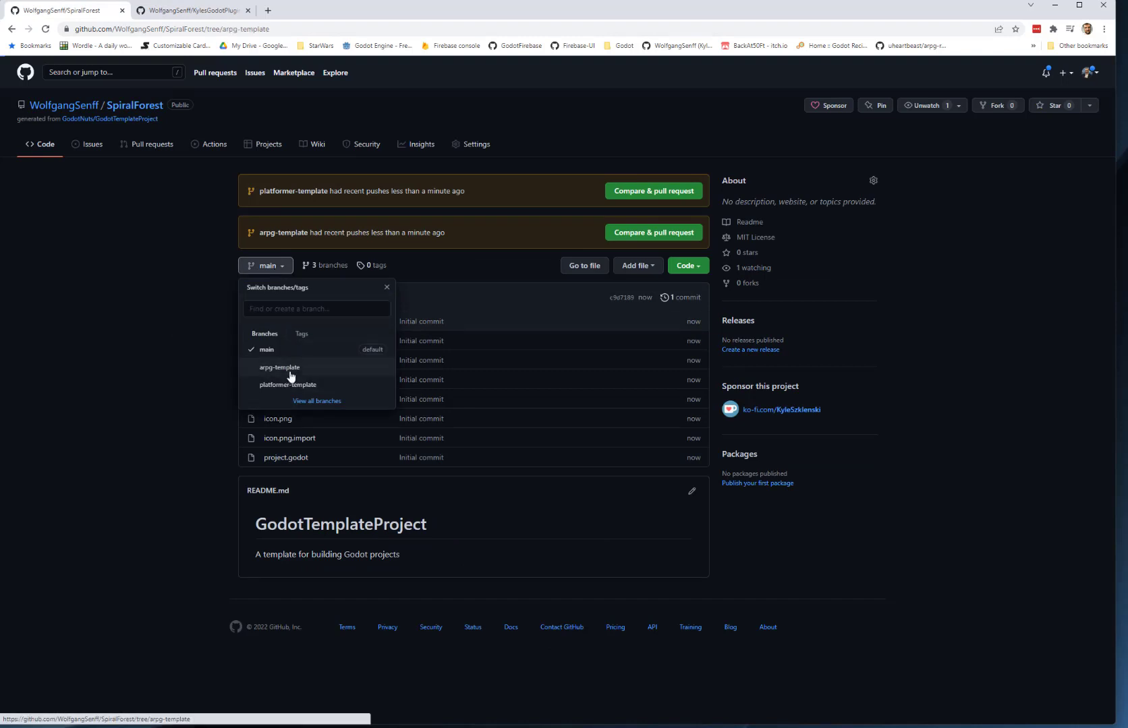
{"action": "left_click", "coordinate": [684, 265]}
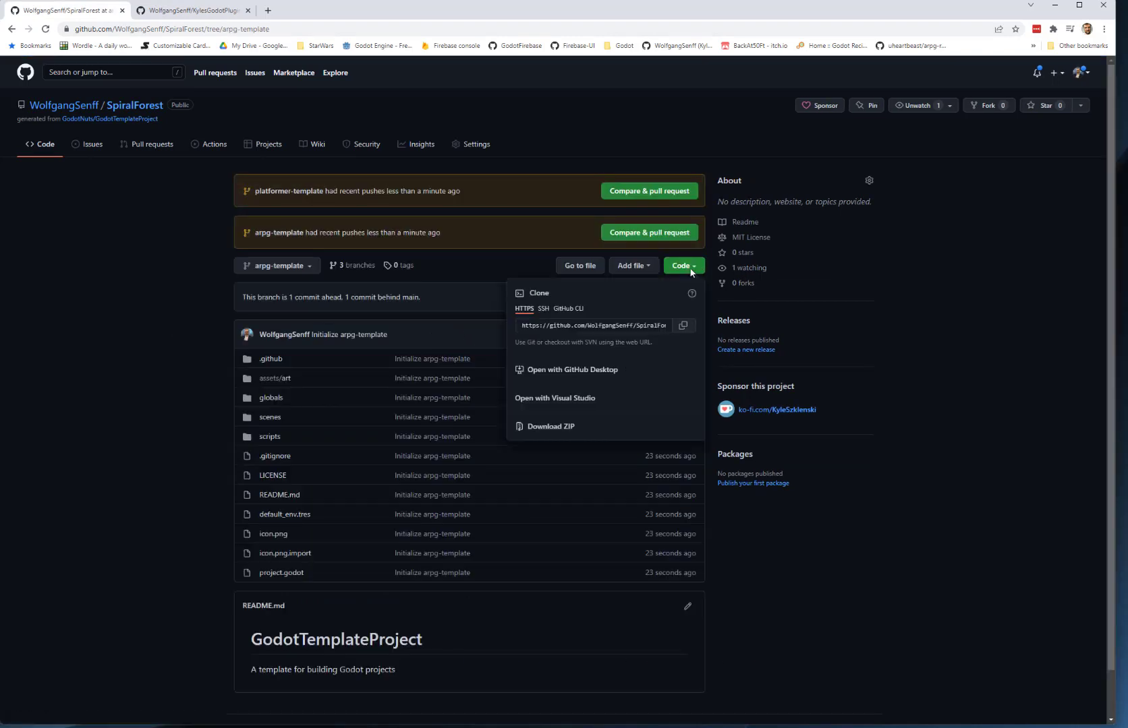
{"action": "left_click", "coordinate": [602, 371]}
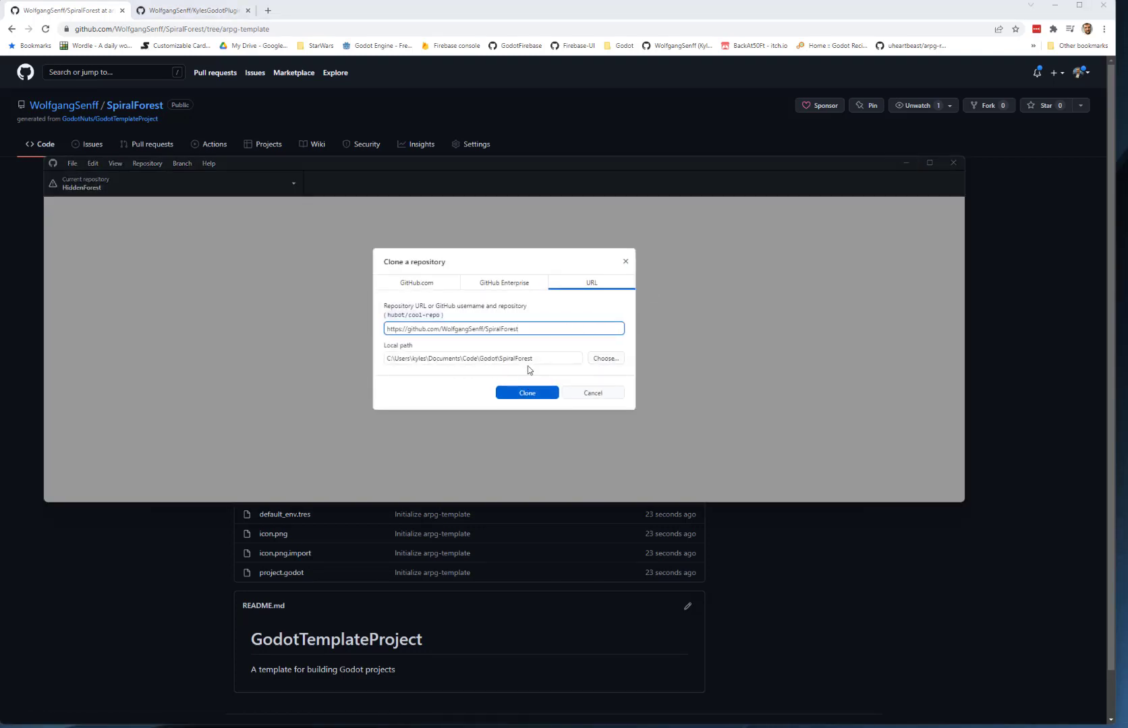
Clone SpiralForest, check out arpg-template, and show its local folder in File Explorer.
{"action": "left_click", "coordinate": [525, 397]}
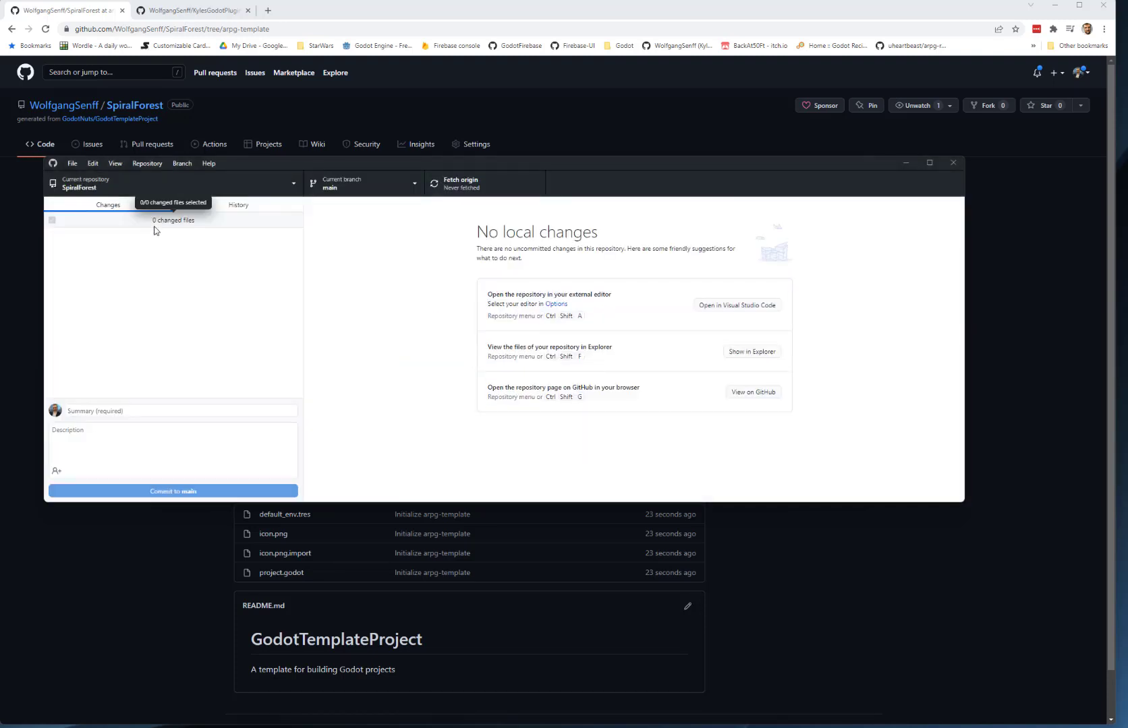
{"action": "left_click", "coordinate": [371, 185]}
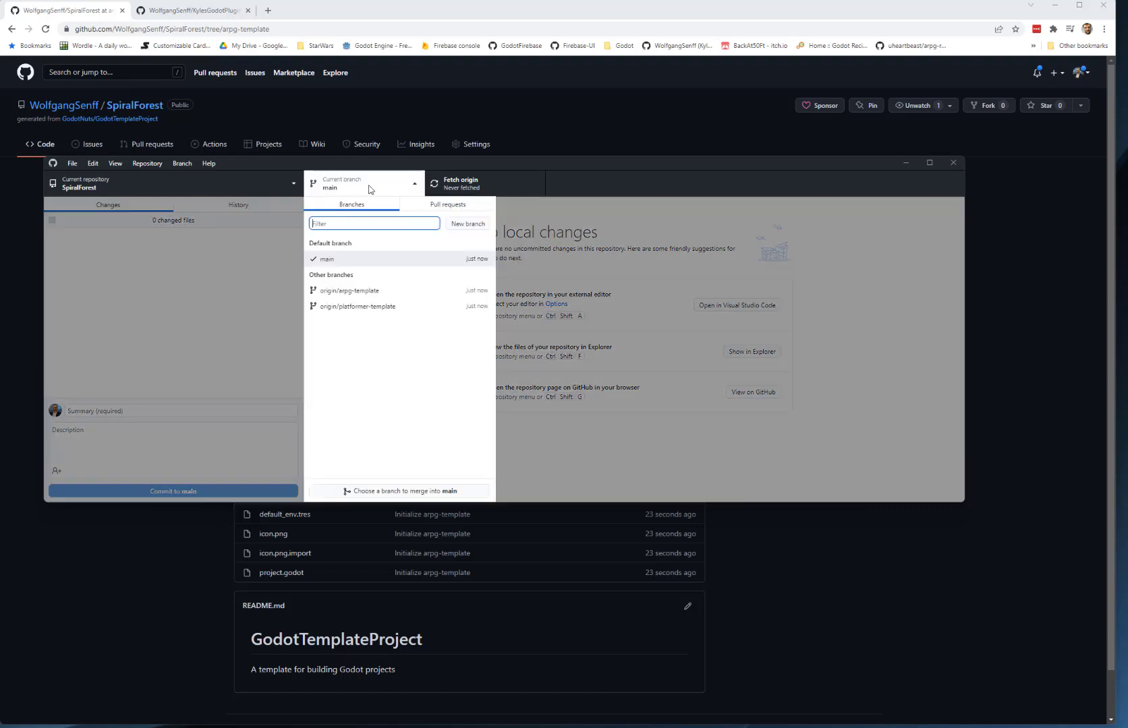
{"action": "left_click", "coordinate": [352, 291]}
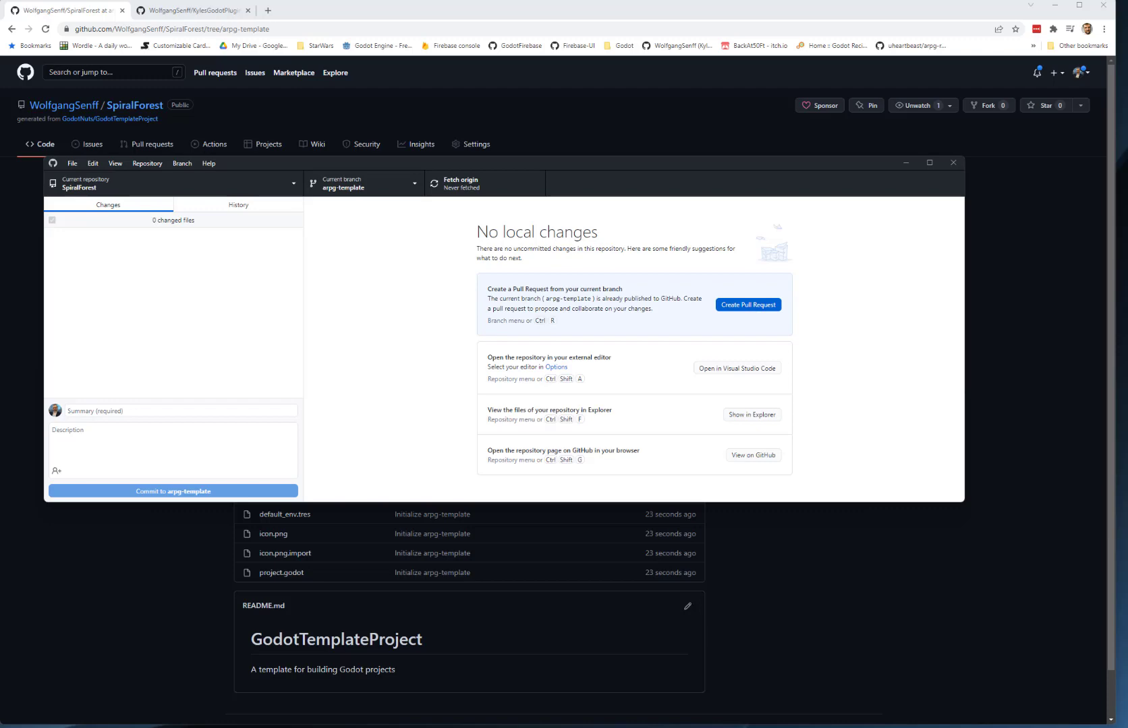
{"action": "key", "text": "ctrl+shift+f"}
{"action": "left_click_drag", "start_coordinate": [579, 289], "coordinate": [591, 301]}
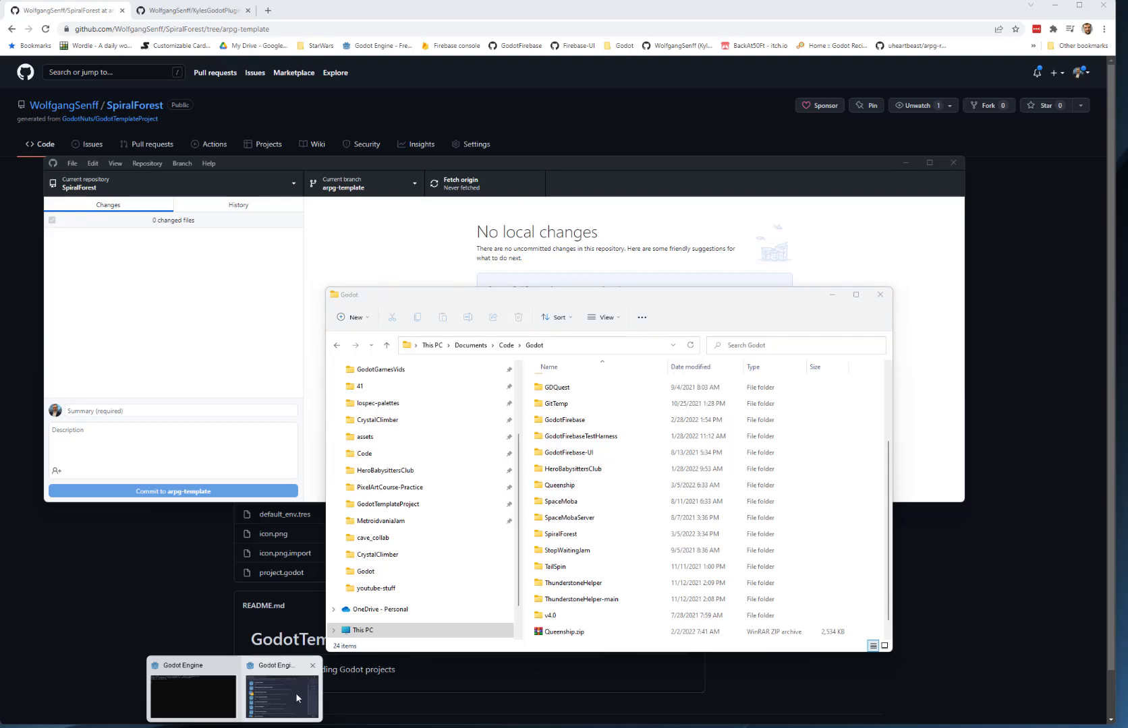
Import Code/Godot/SpiralForest/project.godot in the Project Manager and open it for editing.
{"action": "left_click", "coordinate": [304, 697]}
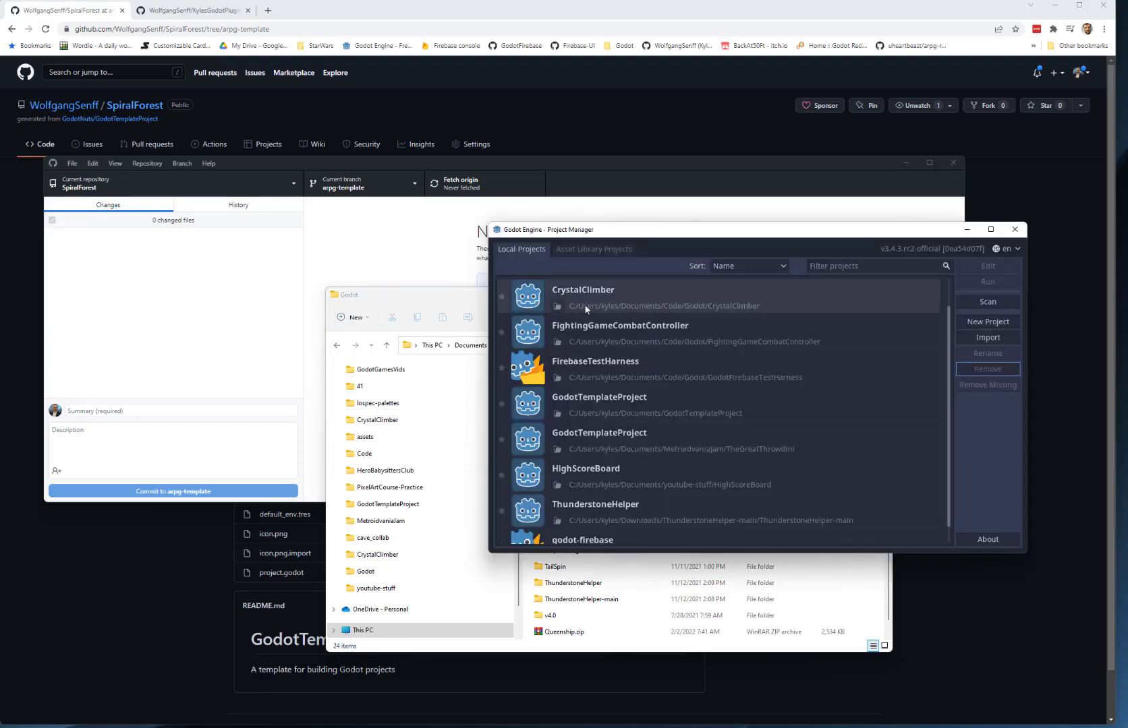
{"action": "left_click", "coordinate": [989, 338]}
{"action": "left_click", "coordinate": [870, 387]}
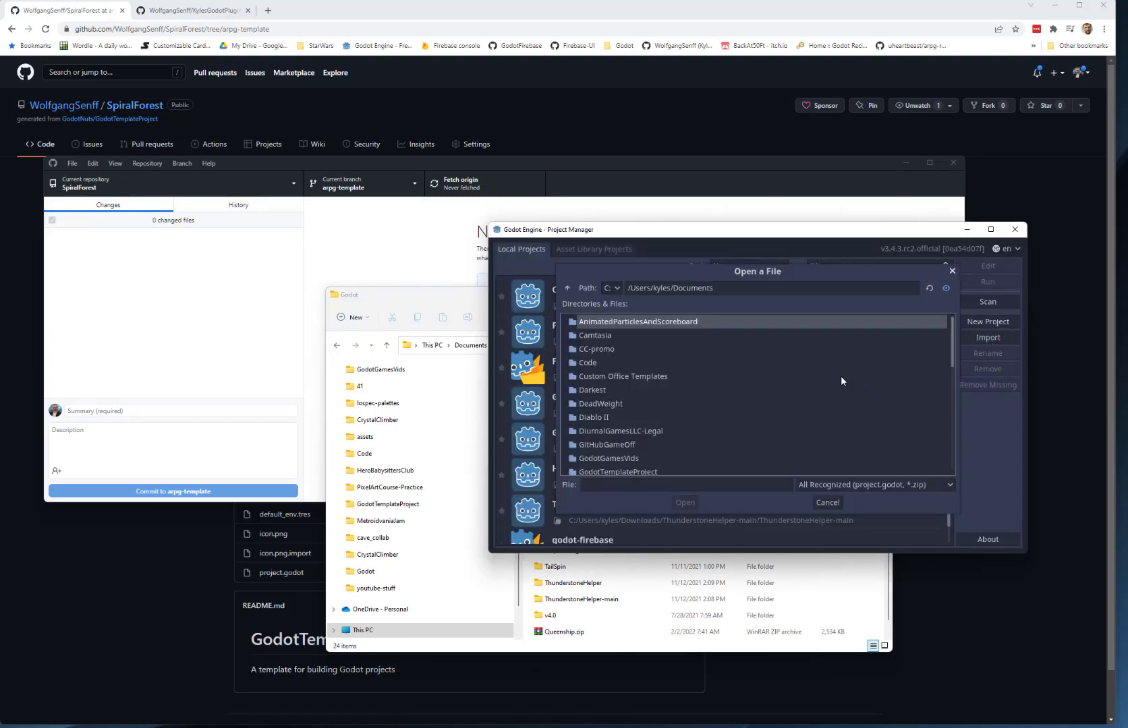
{"action": "double_click", "coordinate": [585, 362]}
{"action": "double_click", "coordinate": [607, 321]}
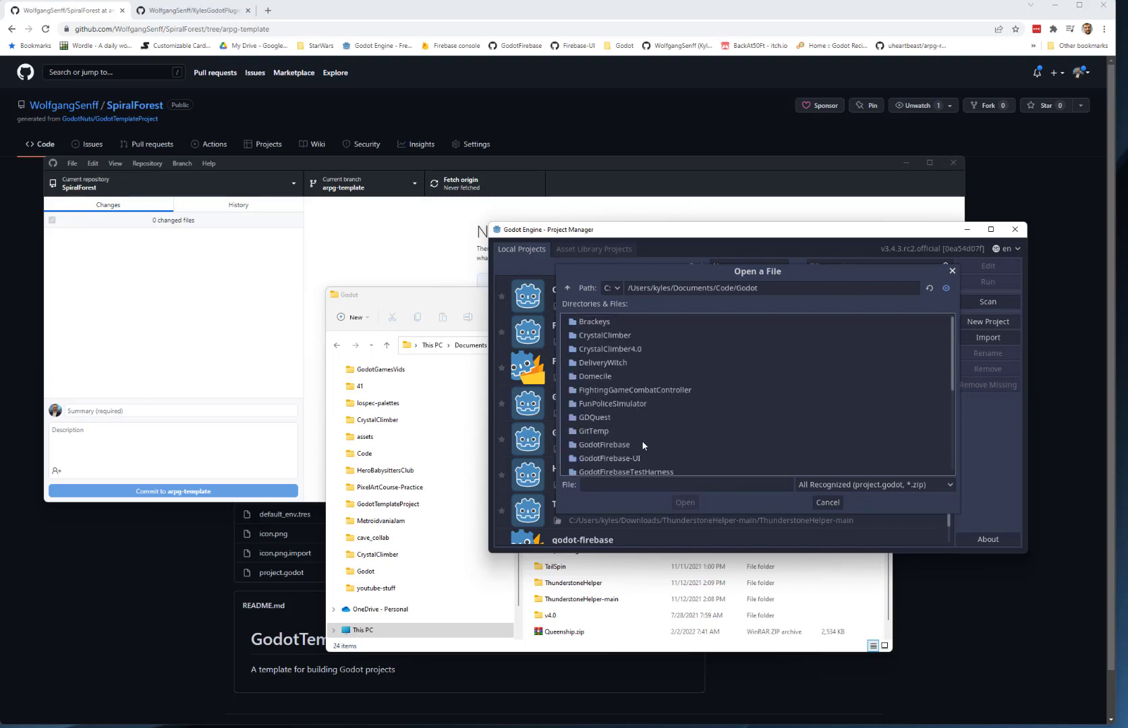
{"action": "scroll", "coordinate": [643, 447], "scroll_direction": "down", "scroll_amount": 5}
{"action": "double_click", "coordinate": [608, 365]}
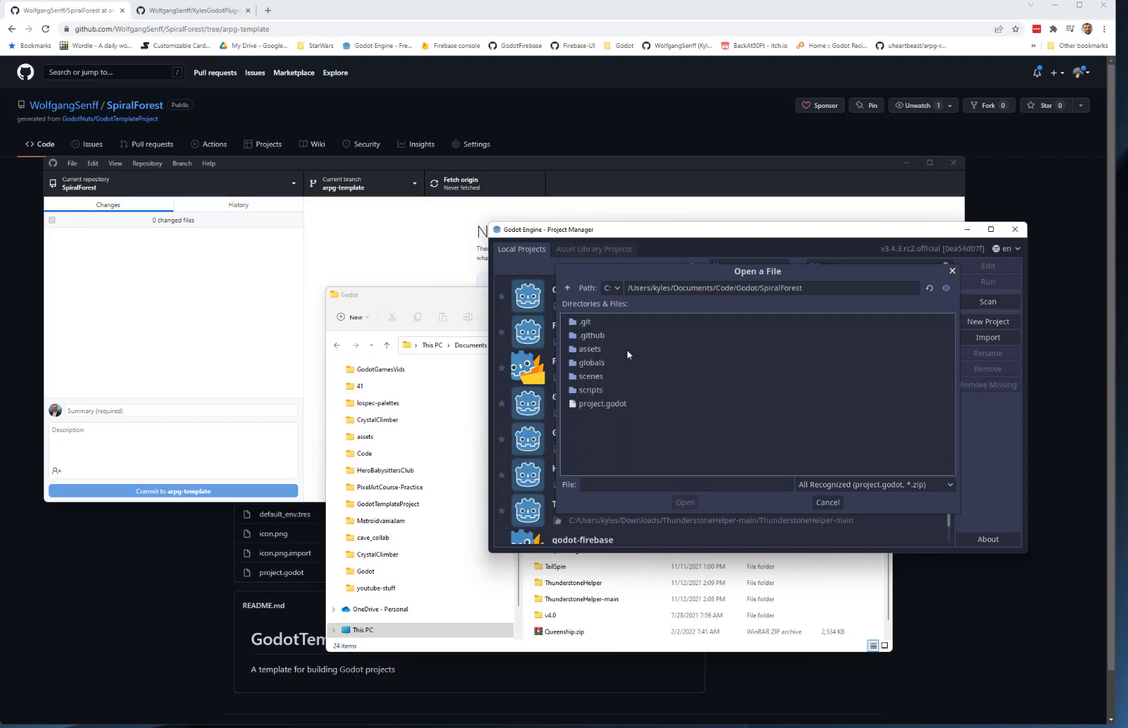
{"action": "left_click", "coordinate": [611, 405]}
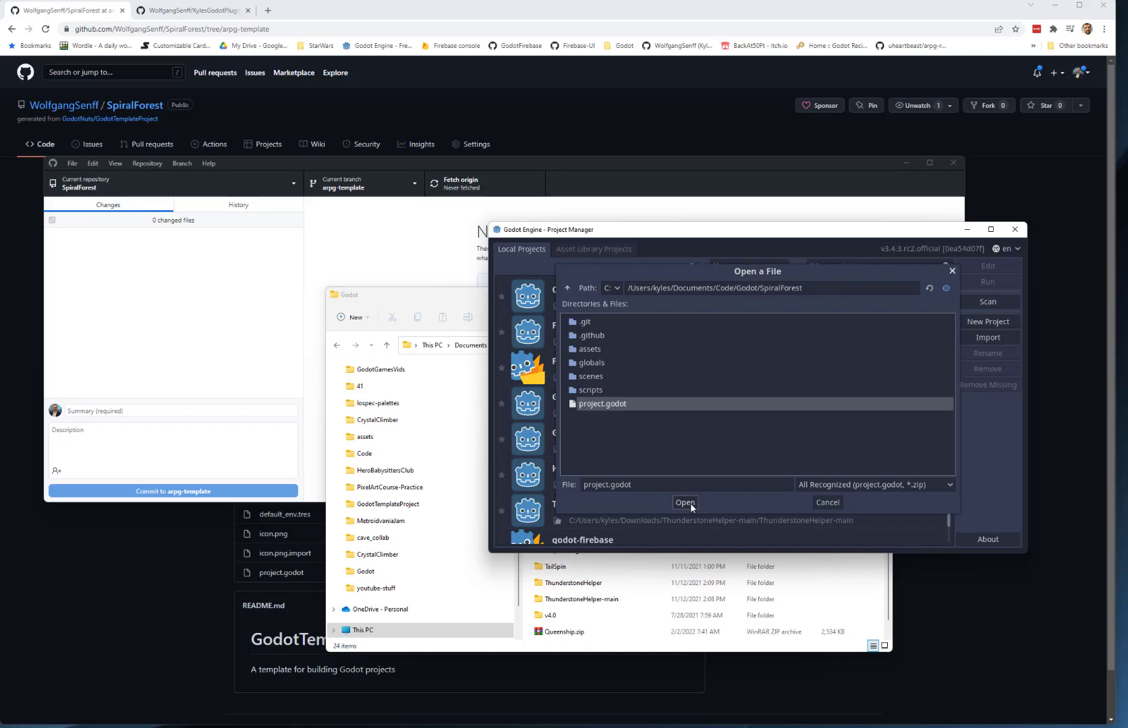
{"action": "left_click", "coordinate": [686, 503]}
{"action": "left_click", "coordinate": [716, 421]}
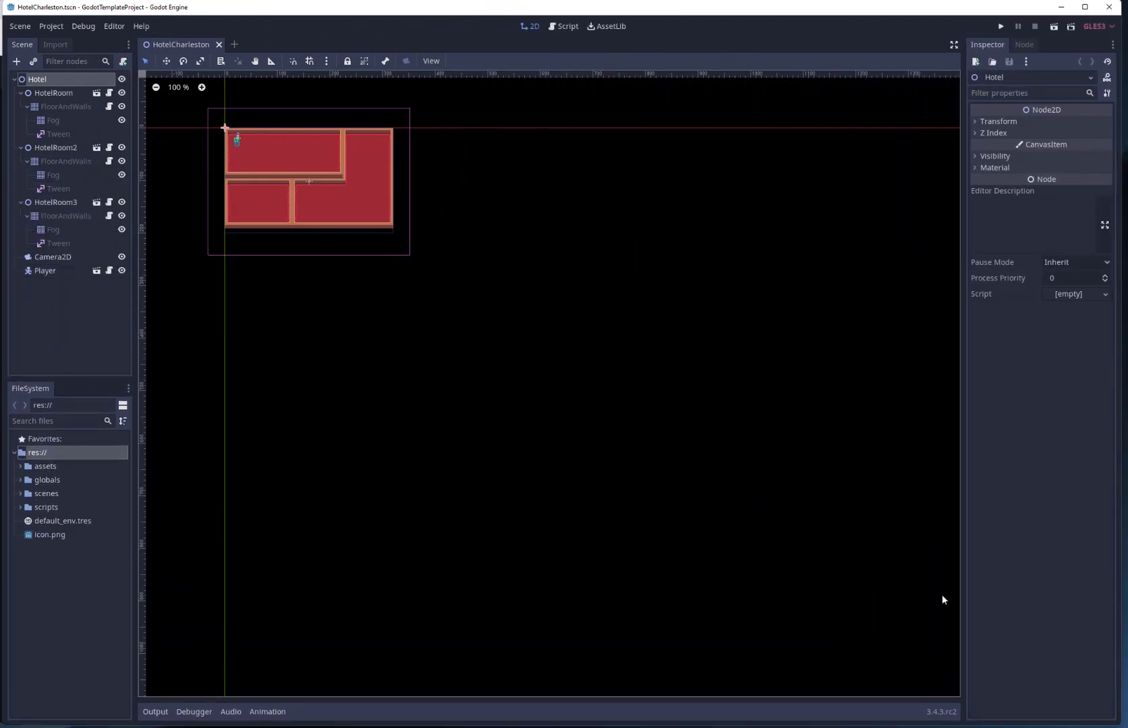
{"action": "scroll", "coordinate": [467, 416], "scroll_direction": "up", "scroll_amount": 4}
{"action": "scroll", "coordinate": [516, 440], "scroll_direction": "up", "scroll_amount": 2}
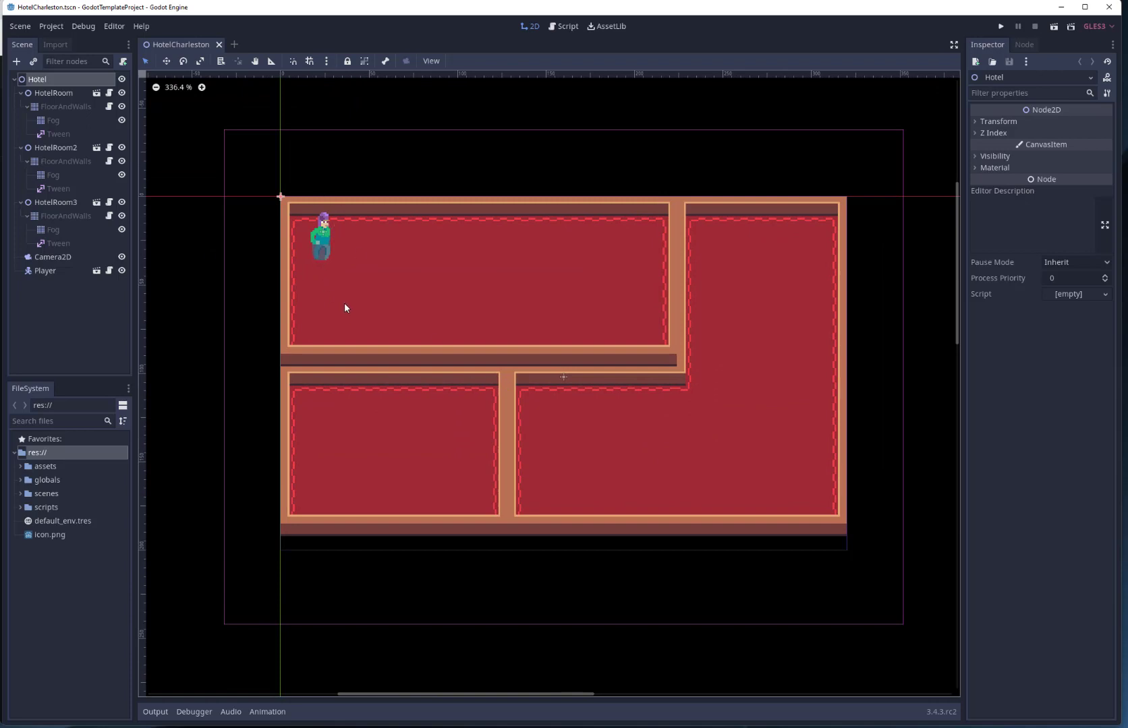
Delete HotelRoom, HotelRoom2 and HotelRoom3, and make Camera2D a child of Player.
{"action": "left_click", "coordinate": [53, 93]}
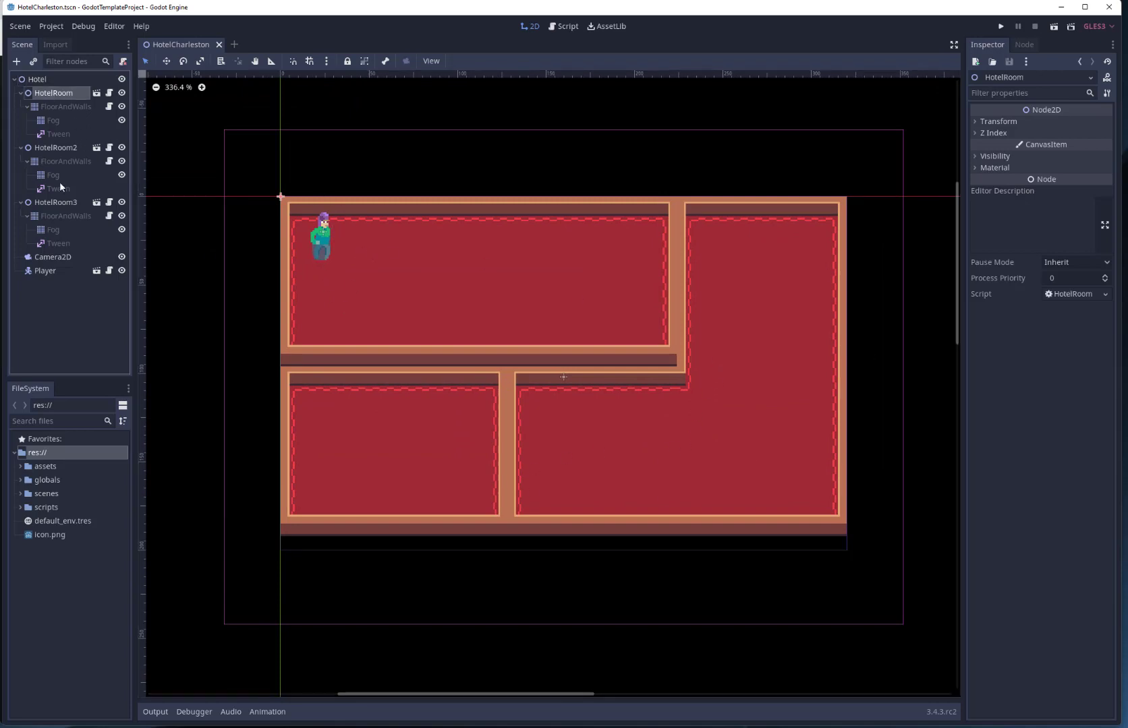
{"action": "left_click", "coordinate": [63, 203], "text": "shift"}
{"action": "right_click", "coordinate": [63, 206]}
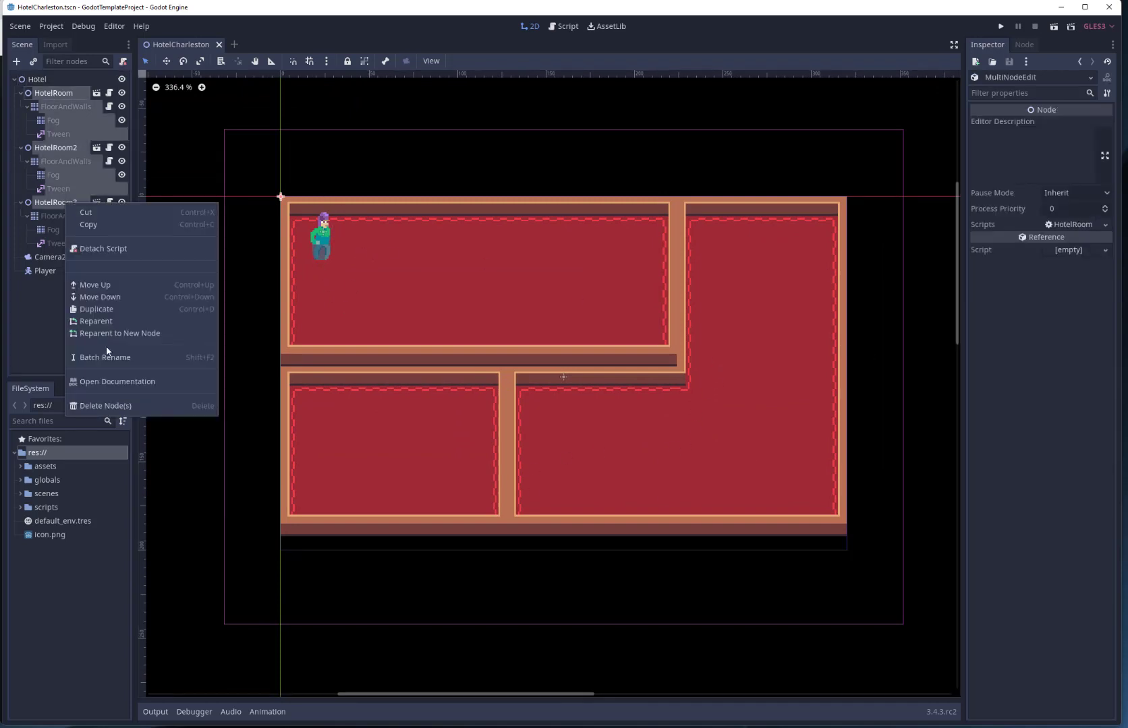
{"action": "left_click", "coordinate": [116, 407]}
{"action": "left_click", "coordinate": [533, 379]}
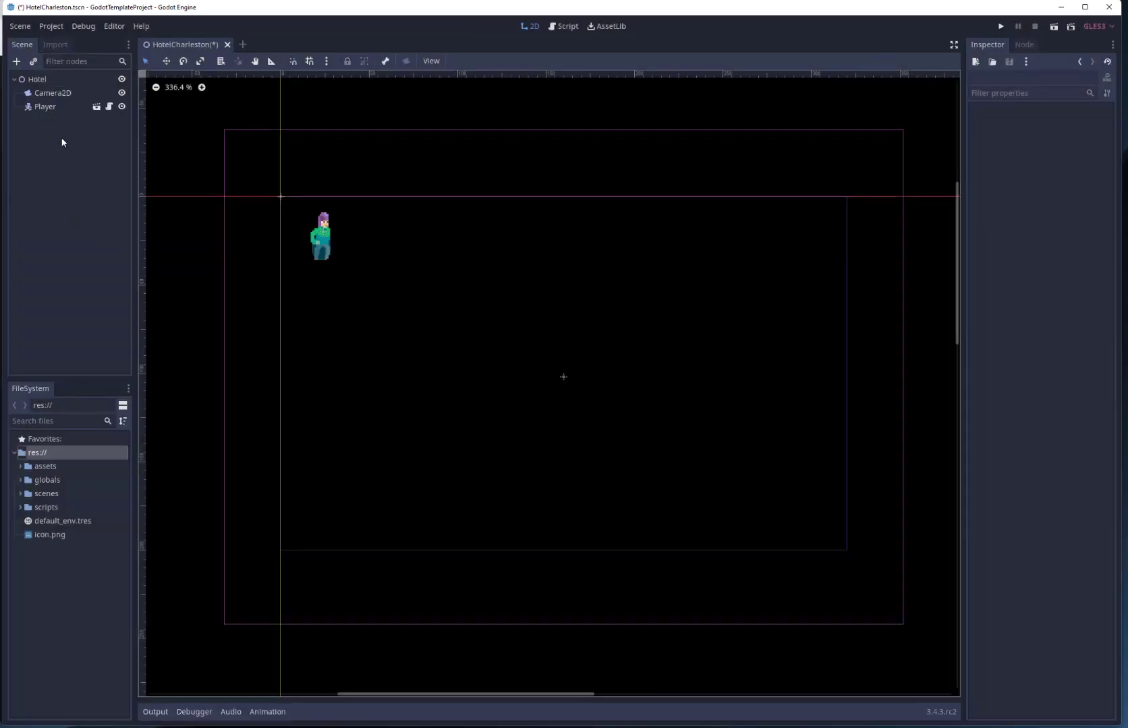
{"action": "left_click", "coordinate": [53, 94]}
{"action": "left_click_drag", "start_coordinate": [53, 94], "coordinate": [53, 105]}
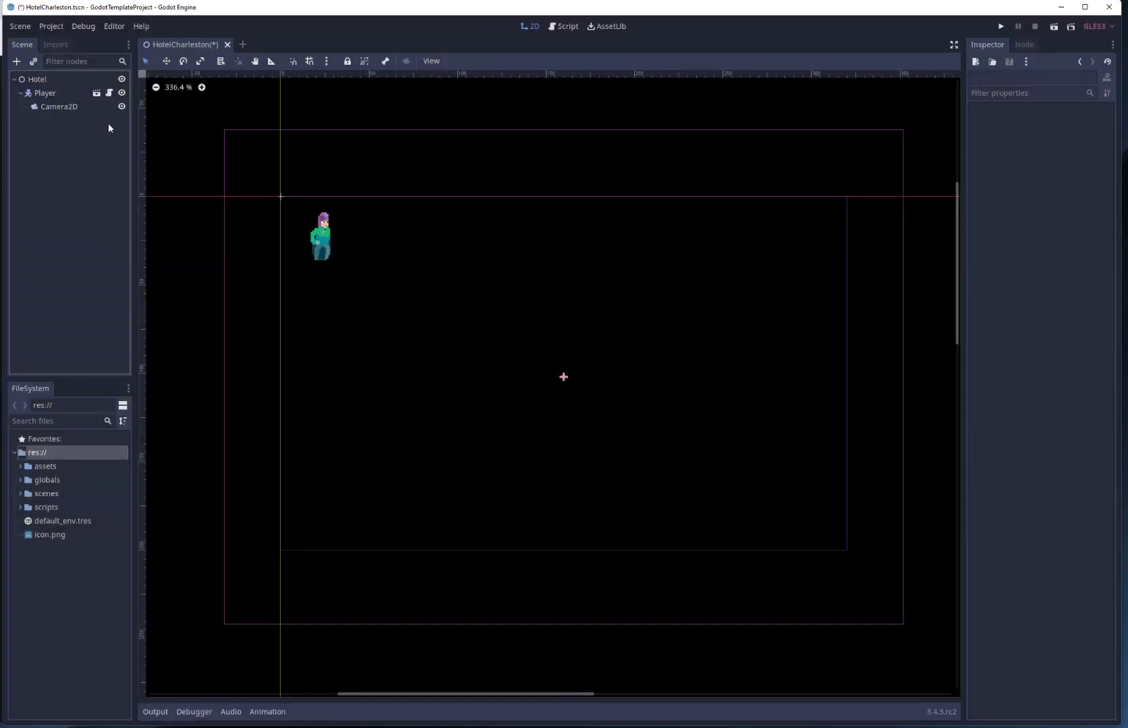
{"action": "mouse_move", "coordinate": [187, 724]}
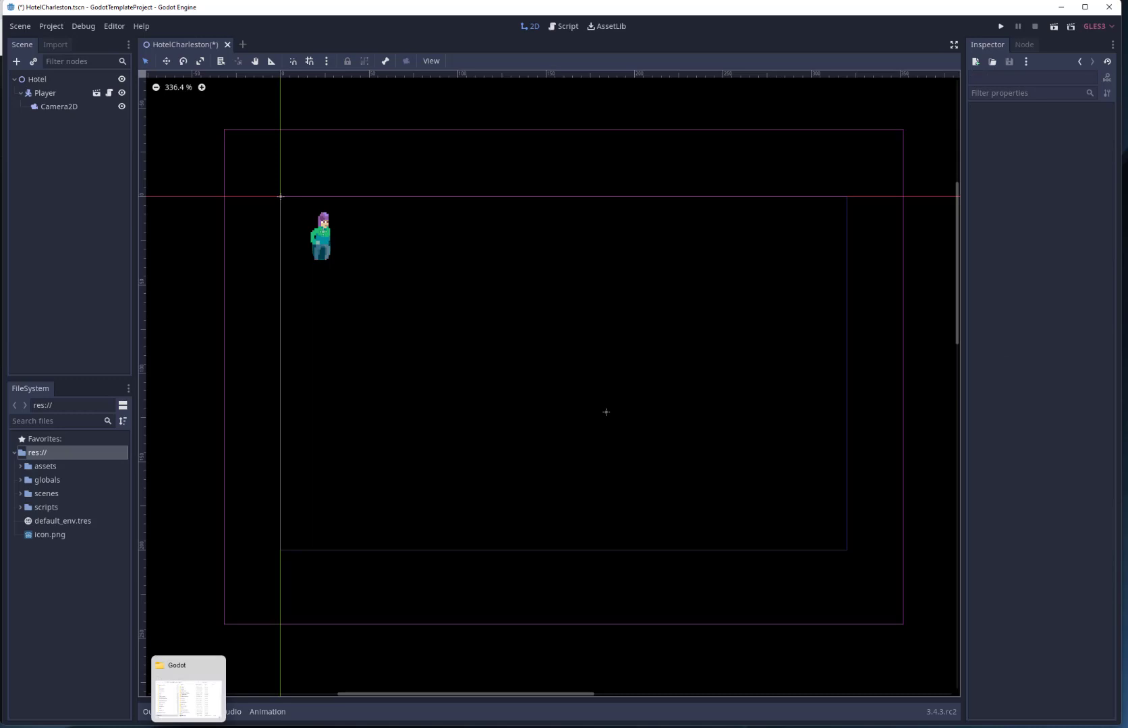
Sort Downloads by date and open KylesGodotPlugins-master (1) › DungeonGenerator.
{"action": "left_click", "coordinate": [187, 689]}
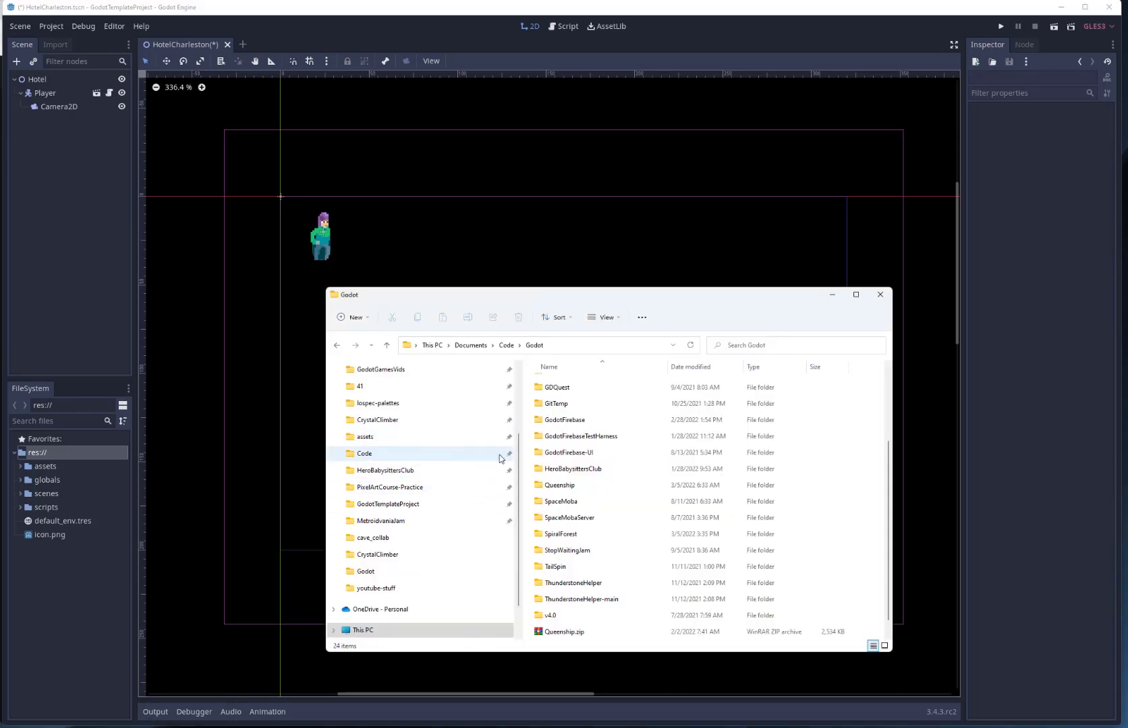
{"action": "scroll", "coordinate": [414, 416], "scroll_direction": "up", "scroll_amount": 2}
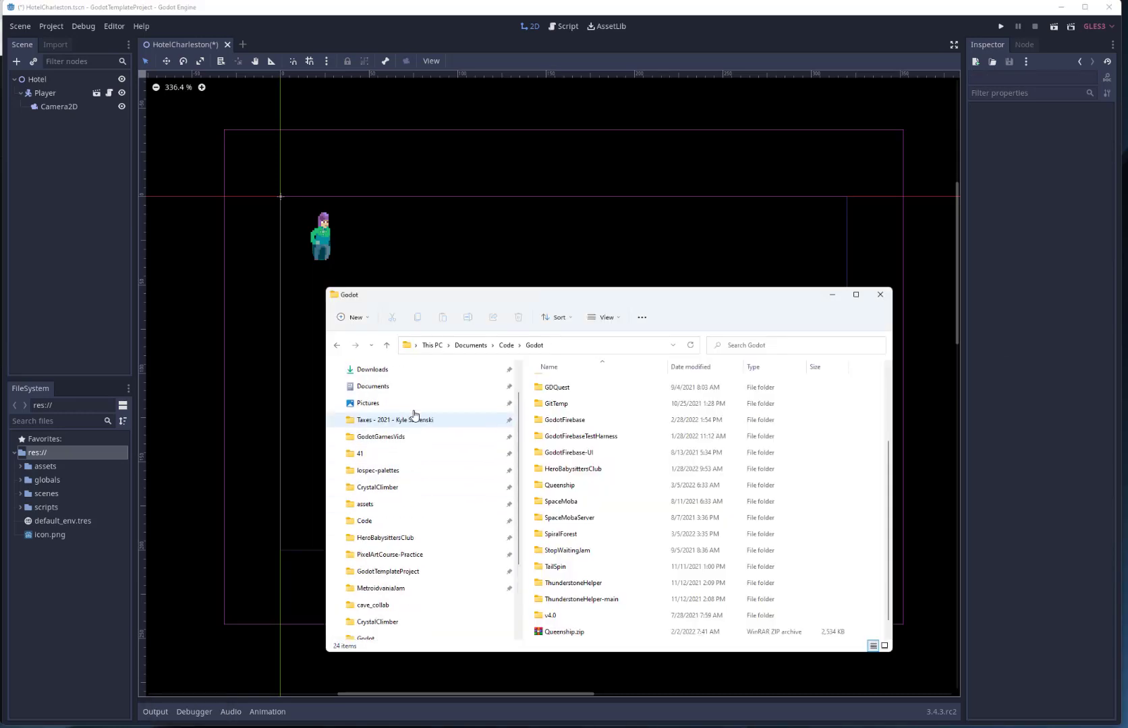
{"action": "scroll", "coordinate": [414, 415], "scroll_direction": "up", "scroll_amount": 2}
{"action": "left_click", "coordinate": [408, 408]}
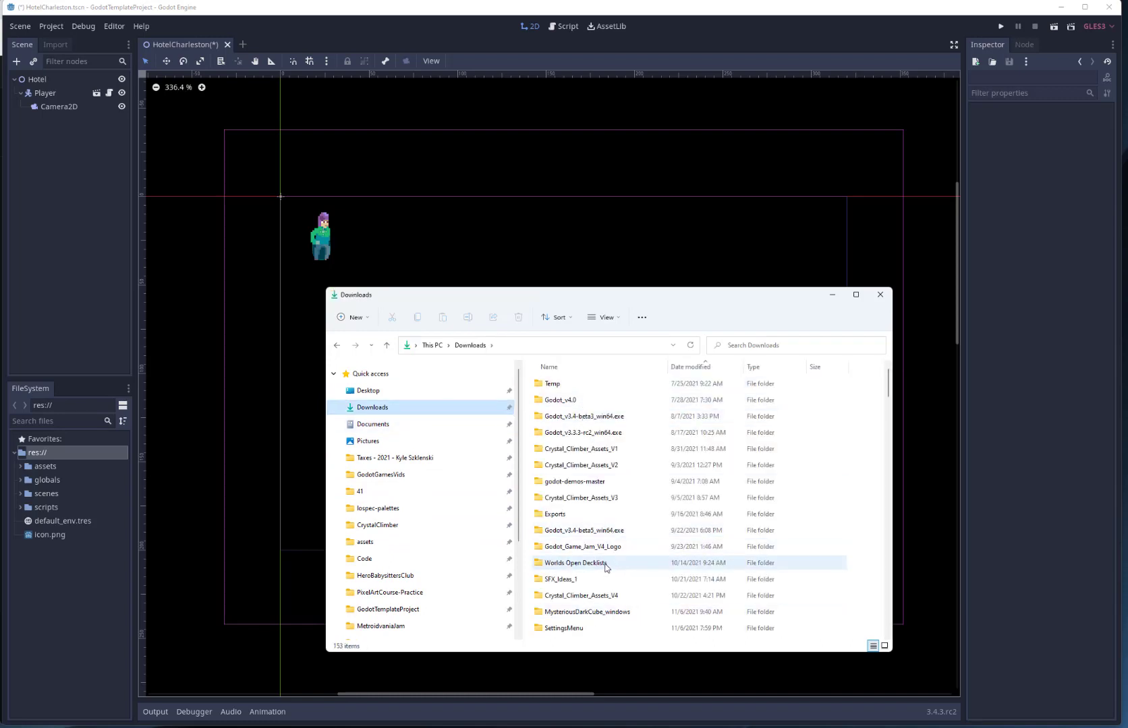
{"action": "scroll", "coordinate": [606, 567], "scroll_direction": "down", "scroll_amount": 5}
{"action": "scroll", "coordinate": [607, 567], "scroll_direction": "up", "scroll_amount": 3}
{"action": "scroll", "coordinate": [609, 547], "scroll_direction": "up", "scroll_amount": 2}
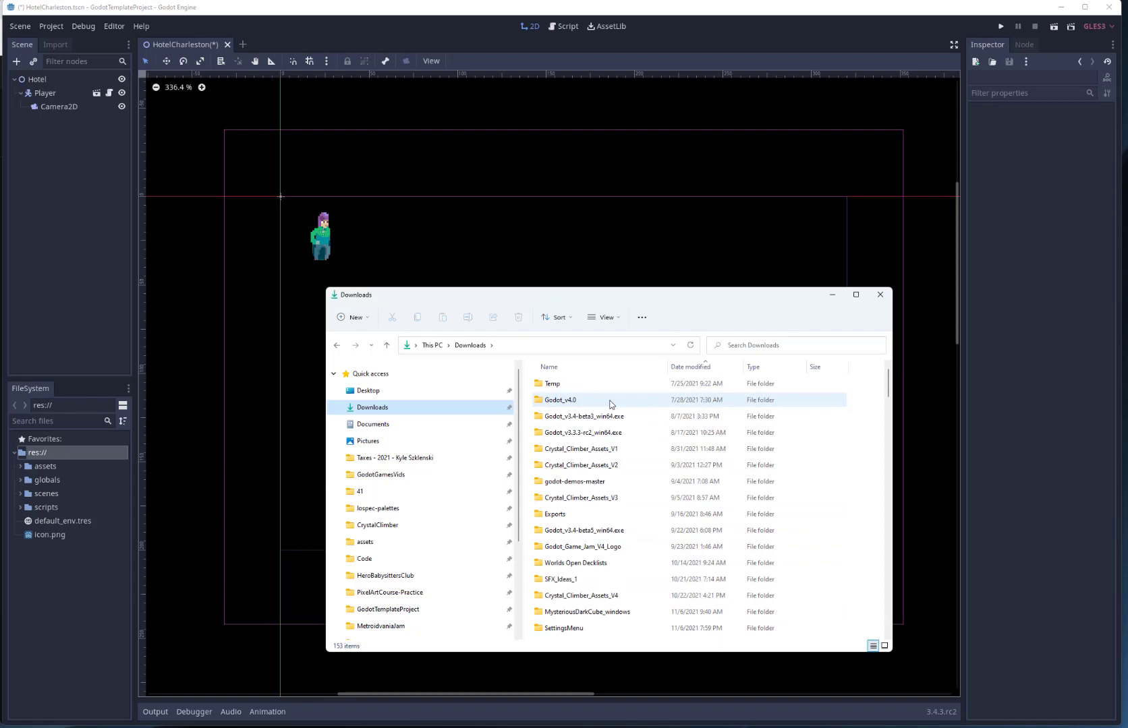
{"action": "left_click", "coordinate": [696, 369]}
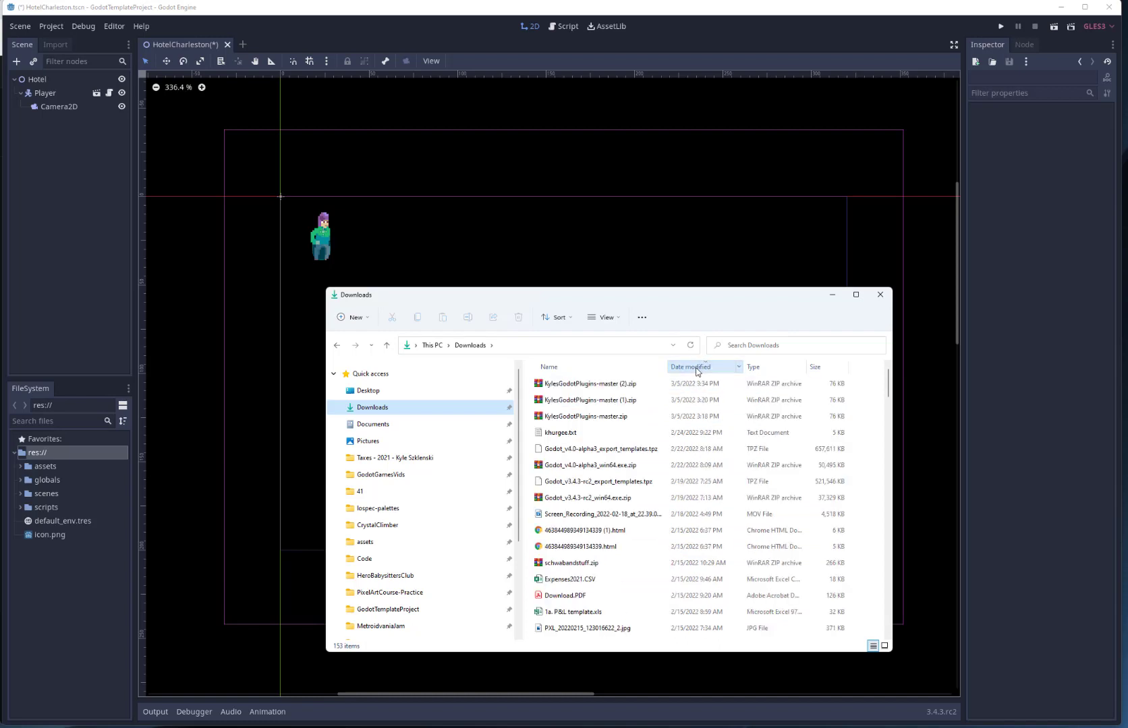
{"action": "left_click", "coordinate": [696, 369]}
{"action": "scroll", "coordinate": [605, 503], "scroll_direction": "down", "scroll_amount": 2}
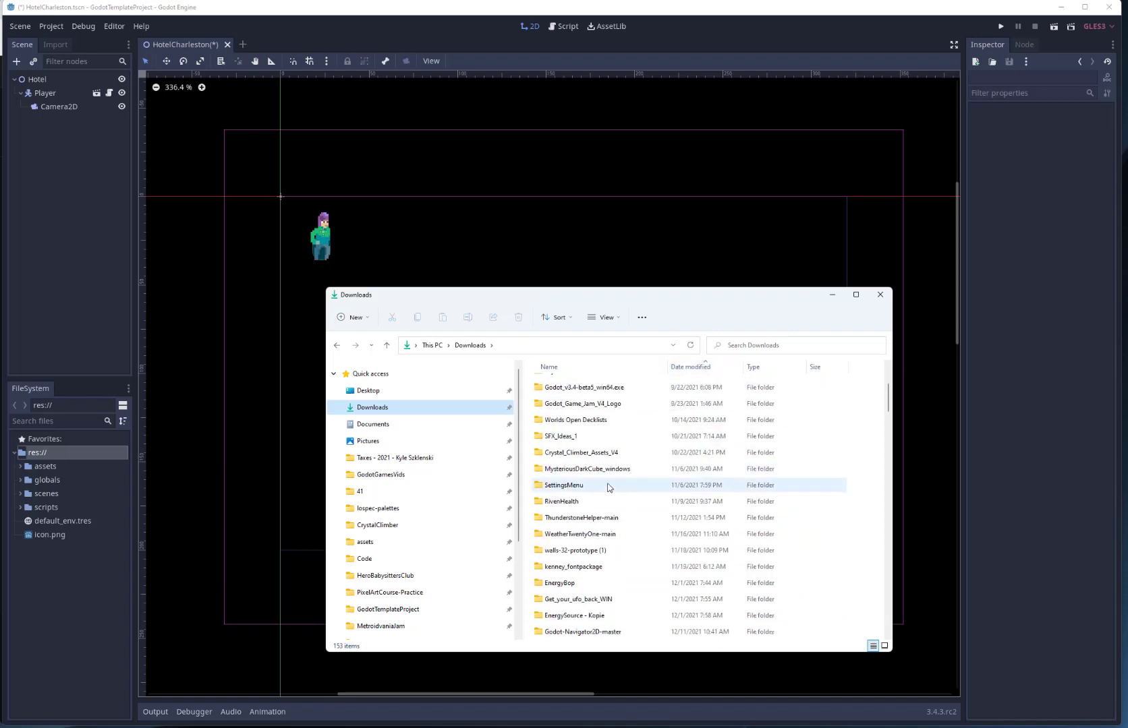
{"action": "scroll", "coordinate": [608, 576], "scroll_direction": "down", "scroll_amount": 3}
{"action": "scroll", "coordinate": [608, 580], "scroll_direction": "down", "scroll_amount": 2}
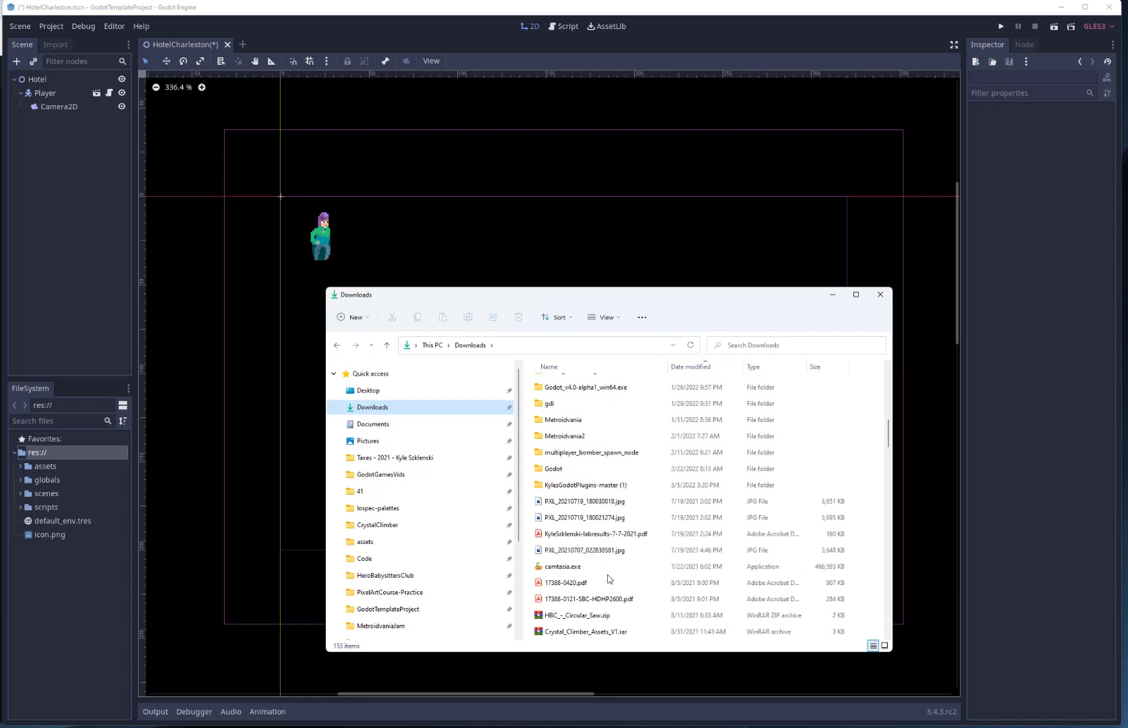
{"action": "scroll", "coordinate": [608, 579], "scroll_direction": "up", "scroll_amount": 2}
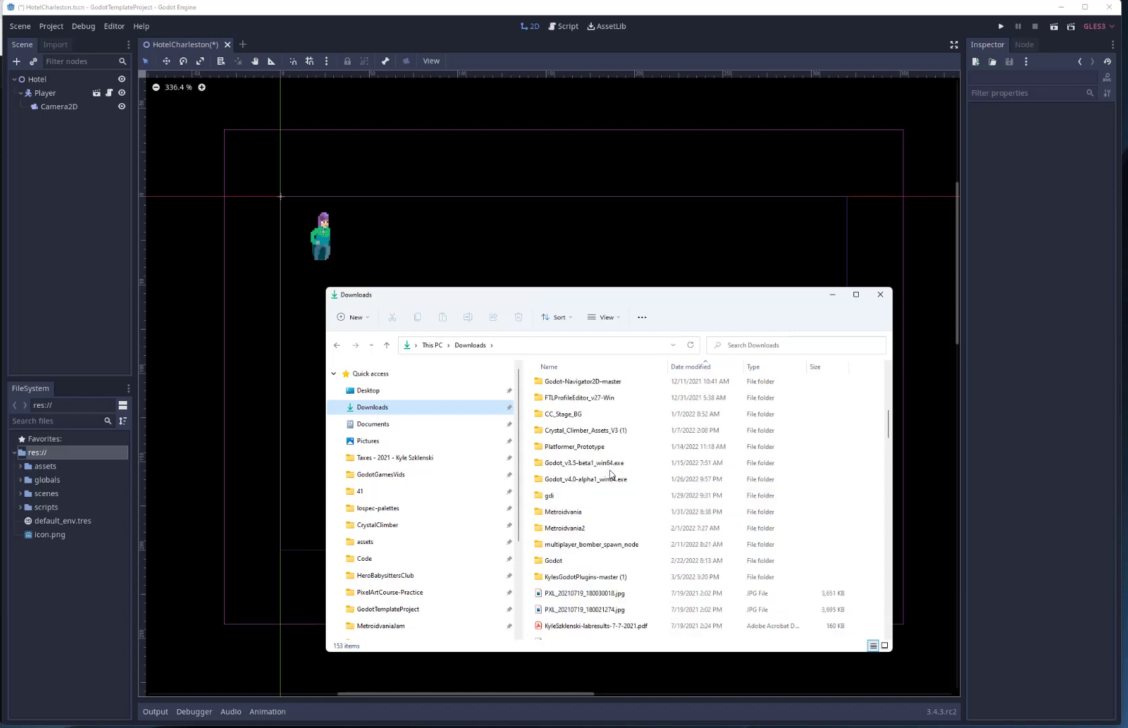
{"action": "double_click", "coordinate": [613, 575]}
{"action": "left_click", "coordinate": [562, 388]}
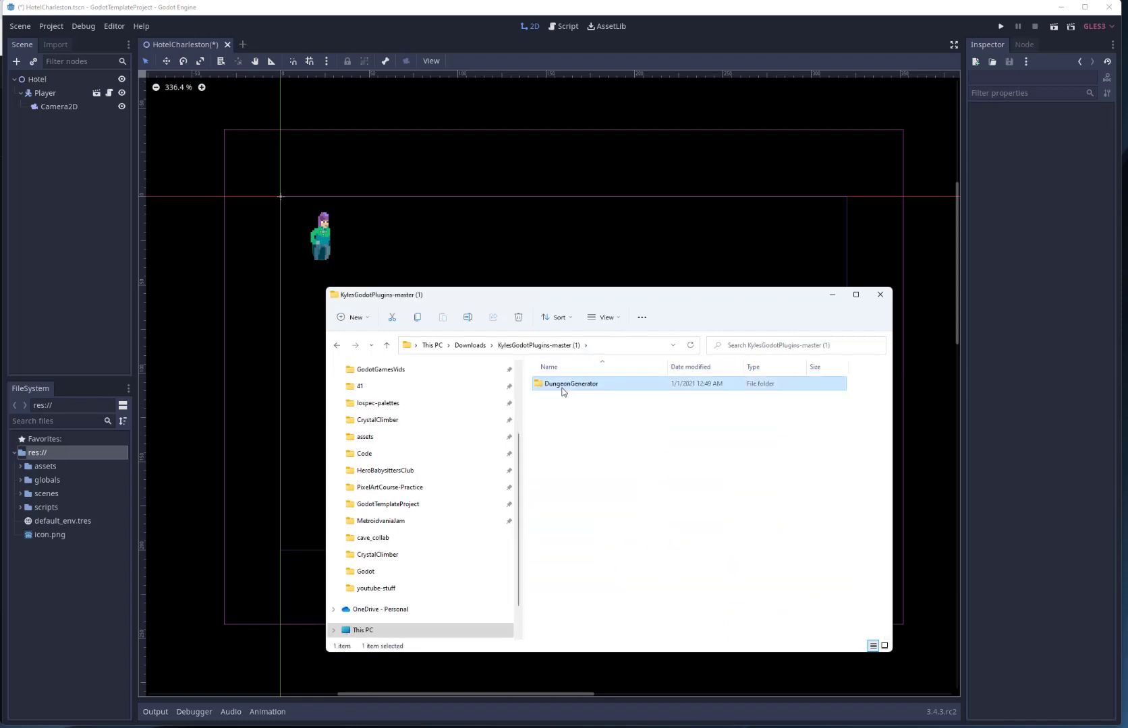
{"action": "double_click", "coordinate": [562, 388]}
Select Room.gd, Room.tscn, Generator.gd, DemoTileset.tres, DemoTileset.png and DemoTileset.png.import.
{"action": "left_click", "coordinate": [570, 388]}
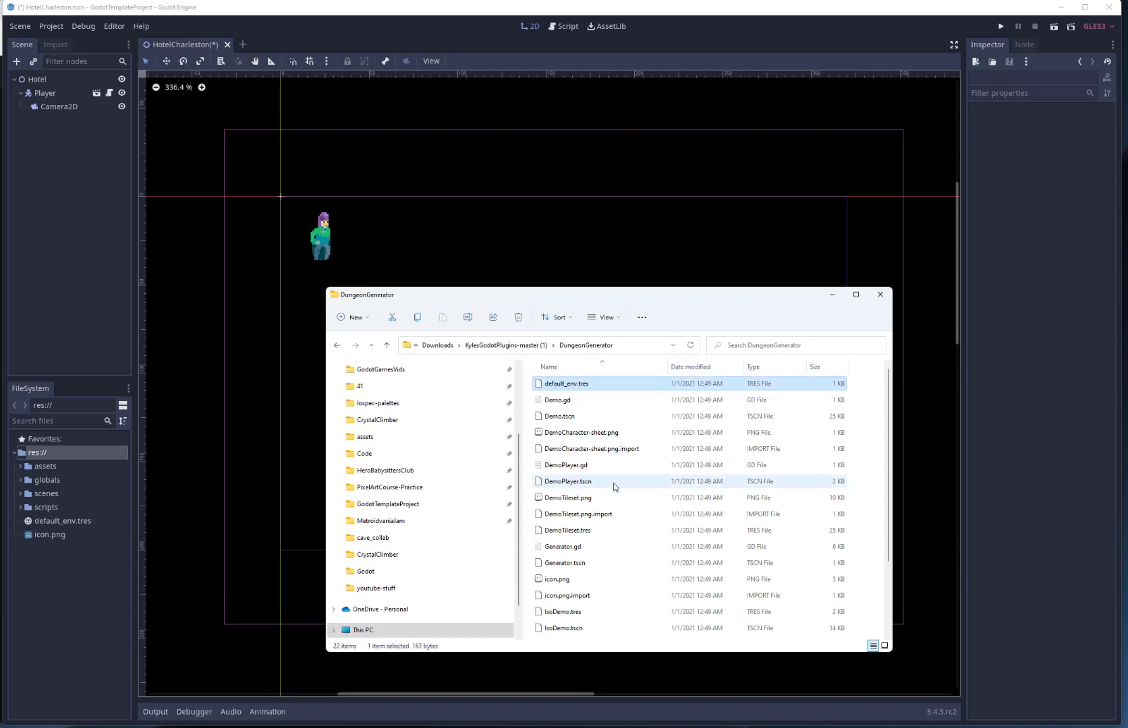
{"action": "left_click", "coordinate": [577, 403]}
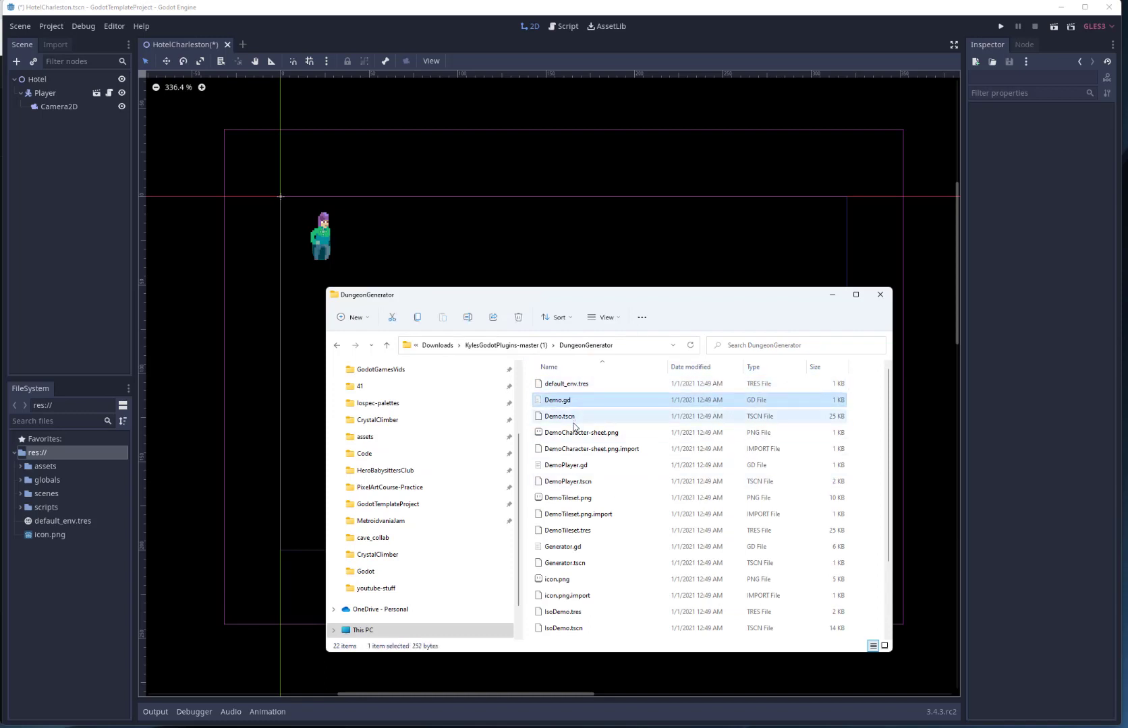
{"action": "scroll", "coordinate": [584, 451], "scroll_direction": "down", "scroll_amount": 2}
{"action": "scroll", "coordinate": [583, 452], "scroll_direction": "up", "scroll_amount": 2}
{"action": "scroll", "coordinate": [584, 459], "scroll_direction": "down", "scroll_amount": 2}
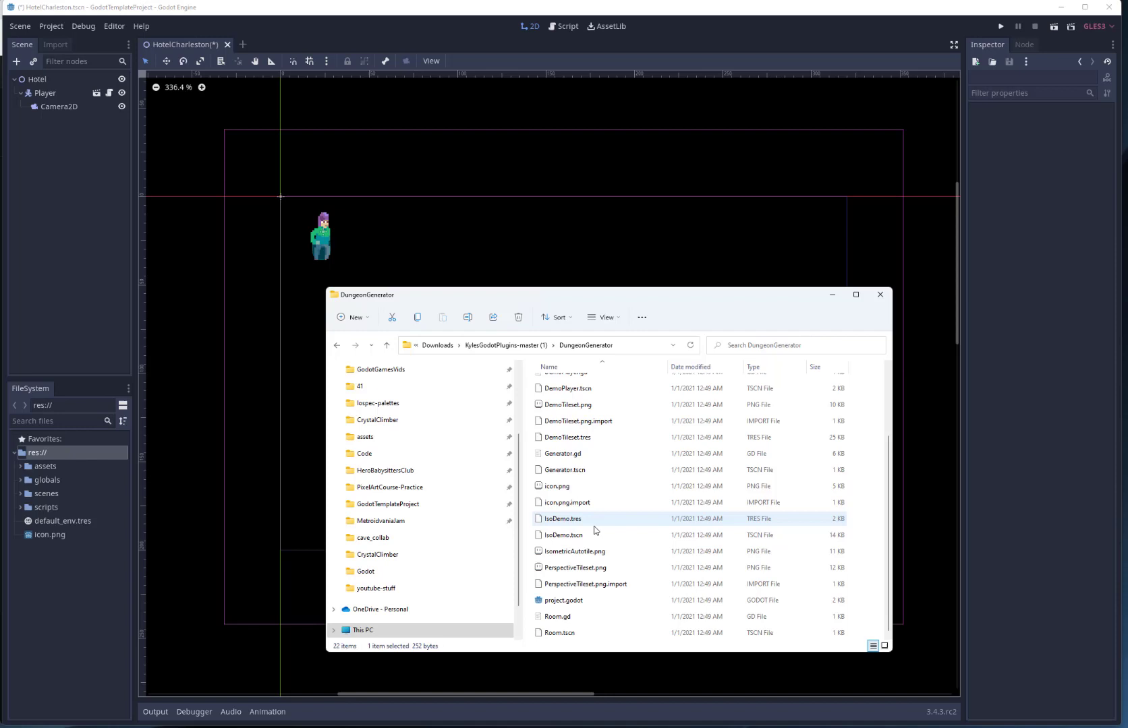
{"action": "left_click", "coordinate": [585, 620]}
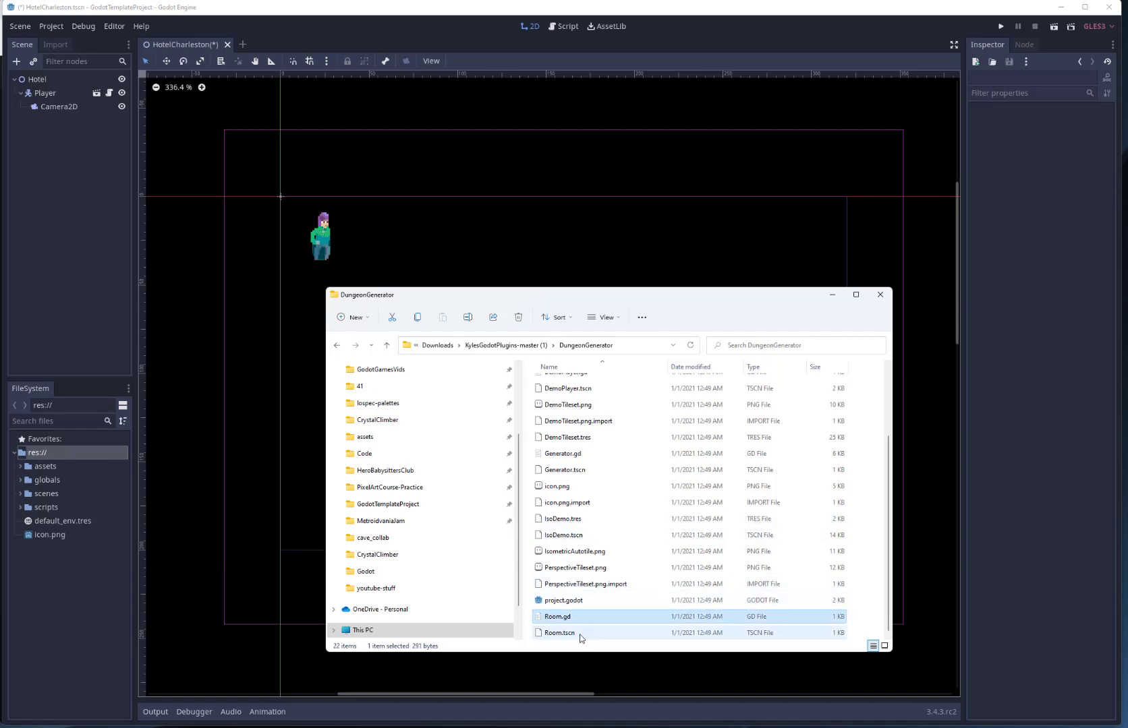
{"action": "left_click", "coordinate": [580, 634], "text": "ctrl"}
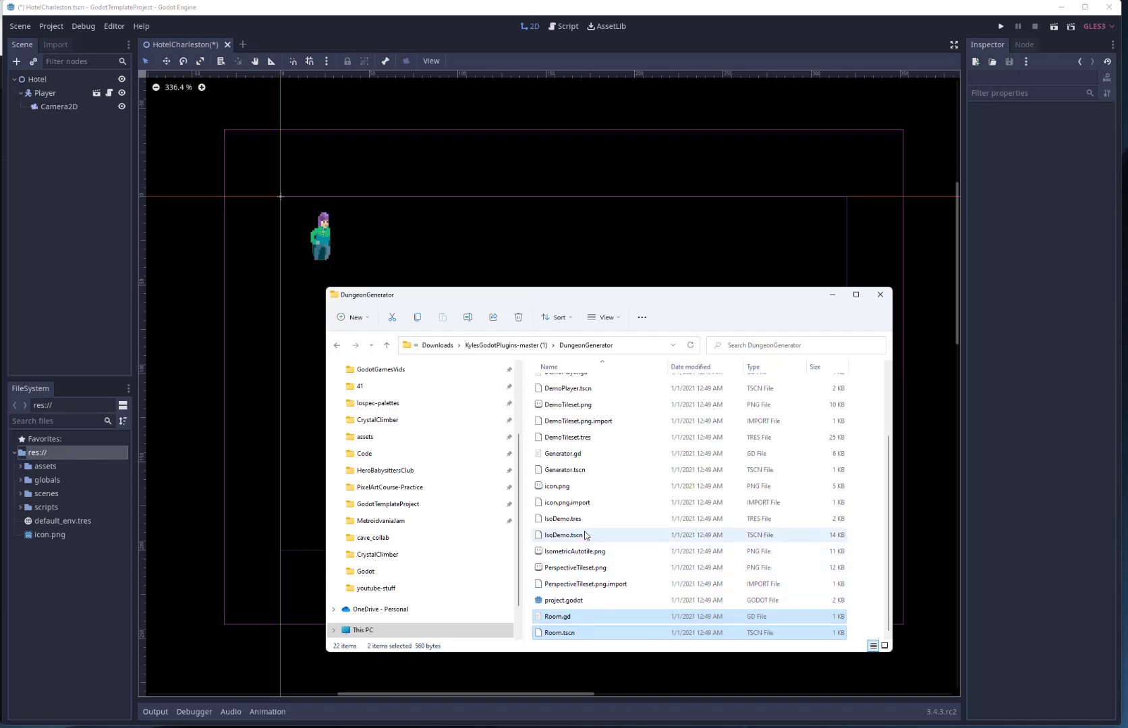
{"action": "left_click", "coordinate": [591, 455], "text": "ctrl"}
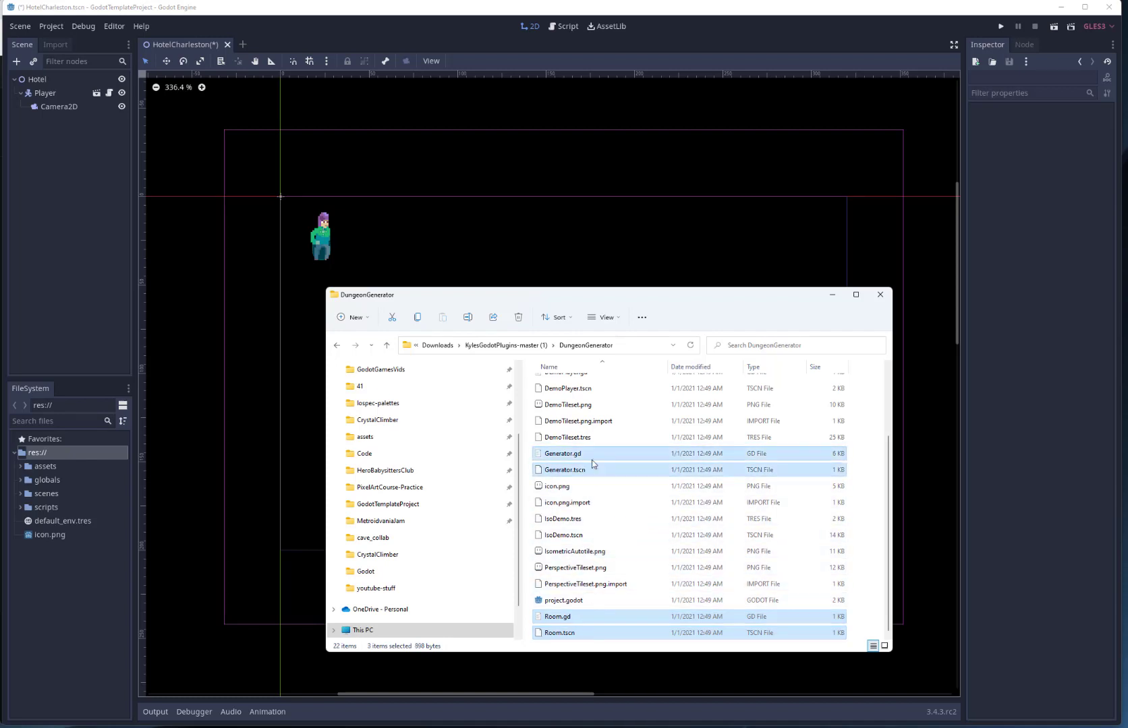
{"action": "scroll", "coordinate": [592, 464], "scroll_direction": "up", "scroll_amount": 3}
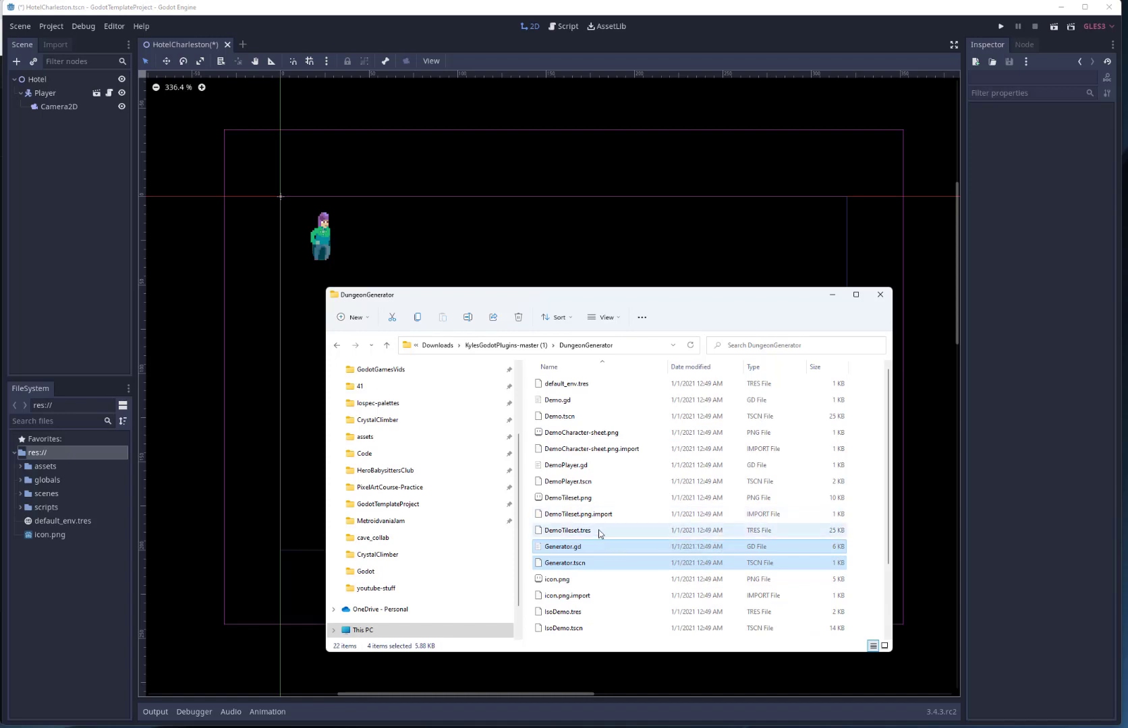
{"action": "left_click", "coordinate": [591, 532], "text": "ctrl"}
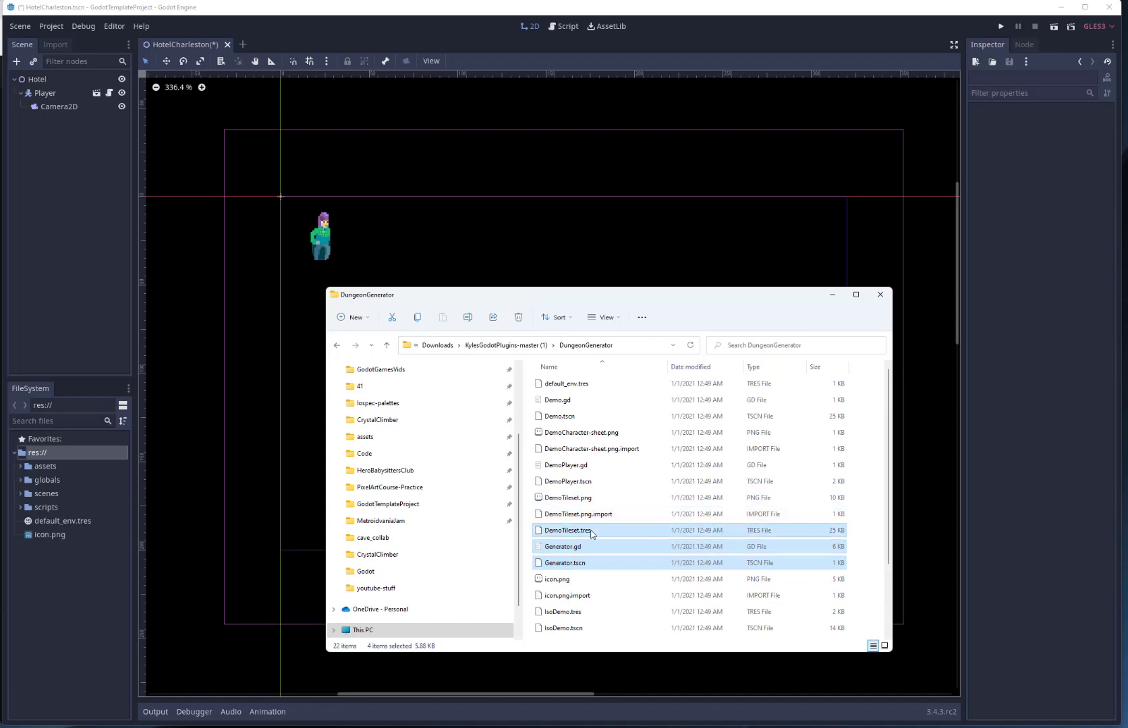
{"action": "left_click", "coordinate": [582, 499], "text": "ctrl"}
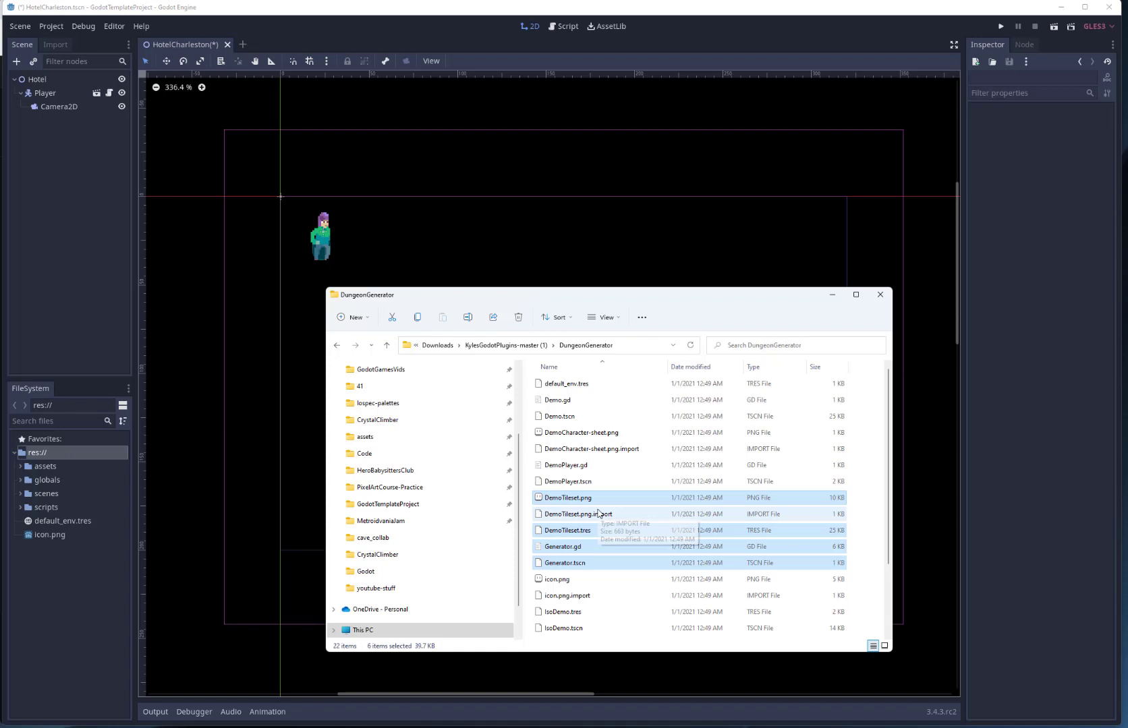
{"action": "left_click", "coordinate": [598, 514], "text": "ctrl"}
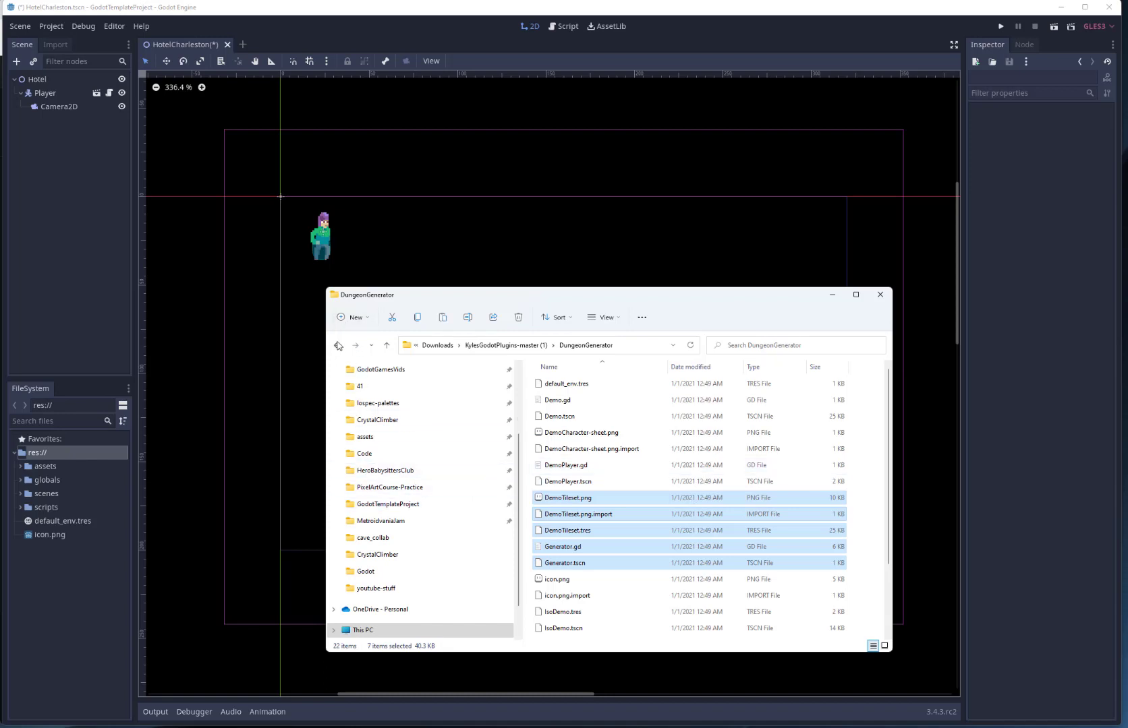
Paste the copied Generator, Room and DemoTileset files into Code › Godot › SpiralForest.
{"action": "left_click", "coordinate": [338, 347]}
{"action": "left_click", "coordinate": [338, 346]}
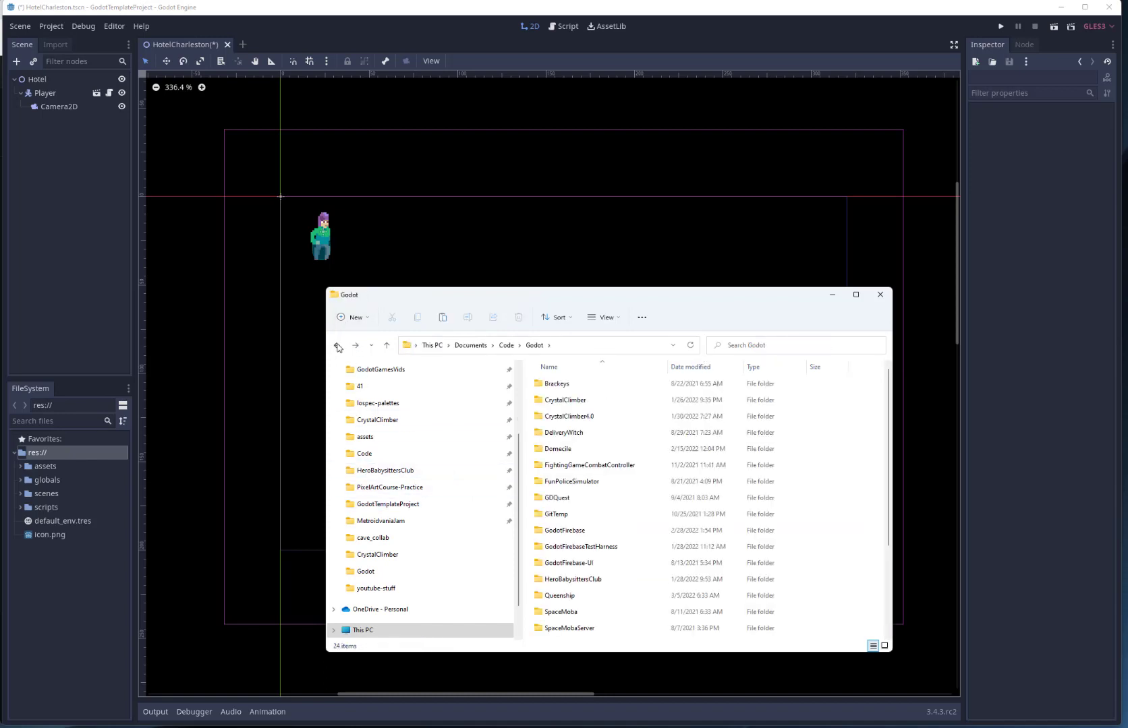
{"action": "scroll", "coordinate": [630, 520], "scroll_direction": "down", "scroll_amount": 3}
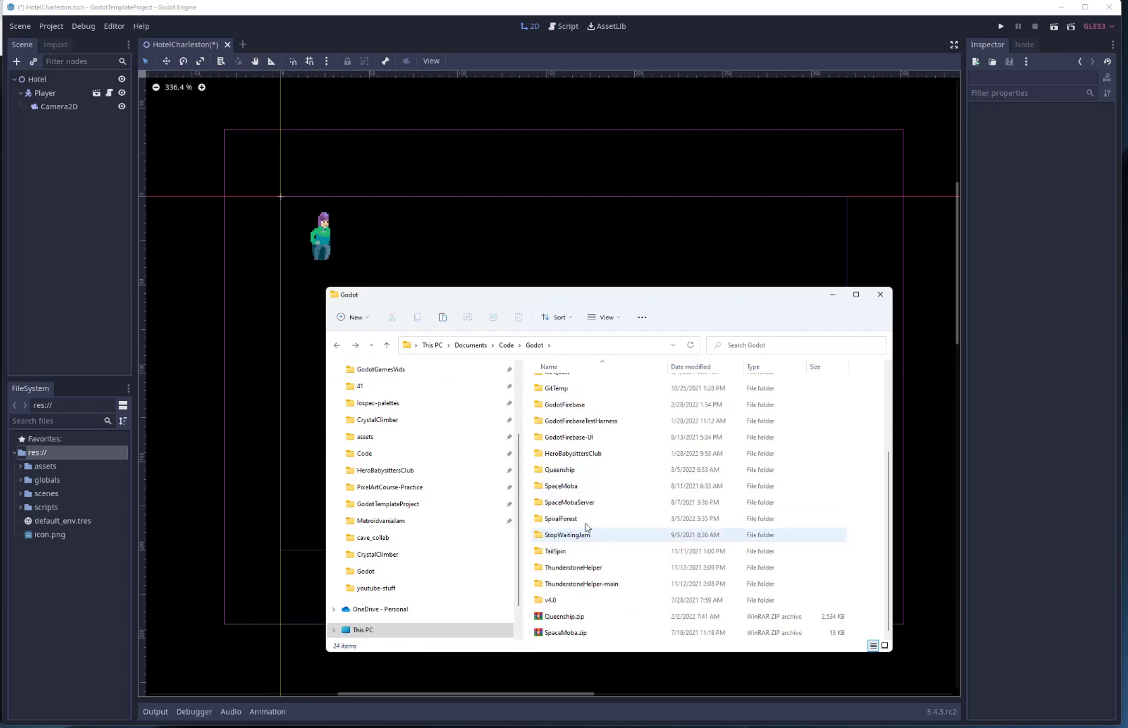
{"action": "left_click", "coordinate": [585, 521]}
{"action": "double_click", "coordinate": [584, 521]}
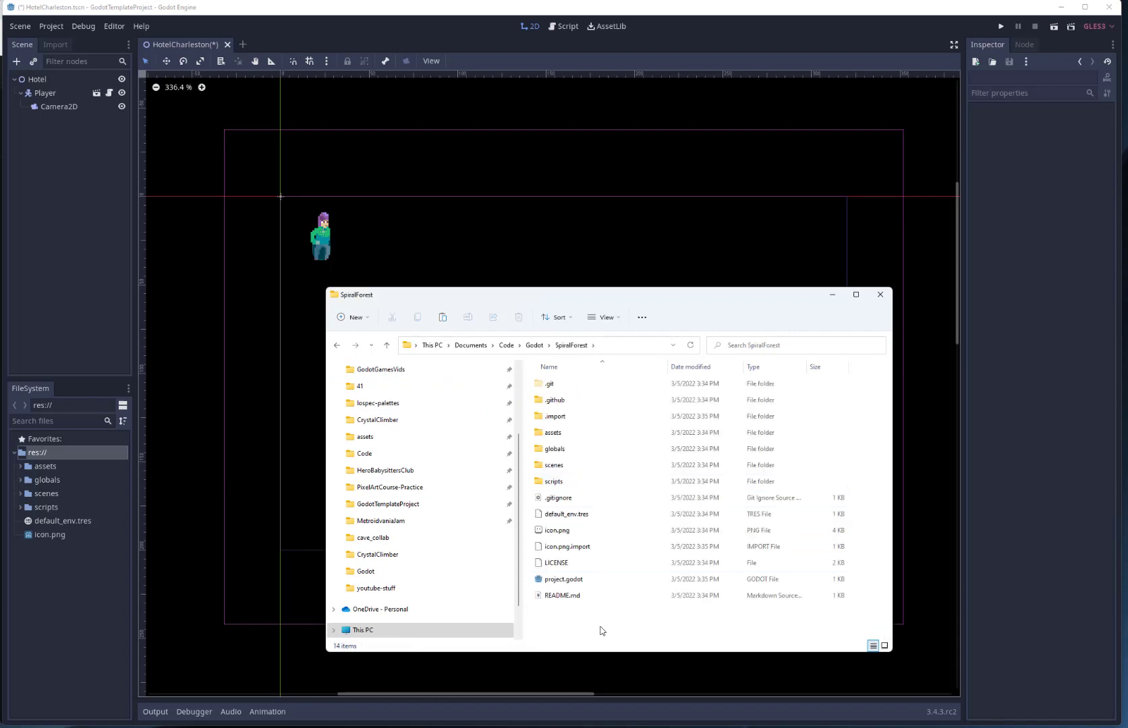
{"action": "key", "text": "ctrl+v"}
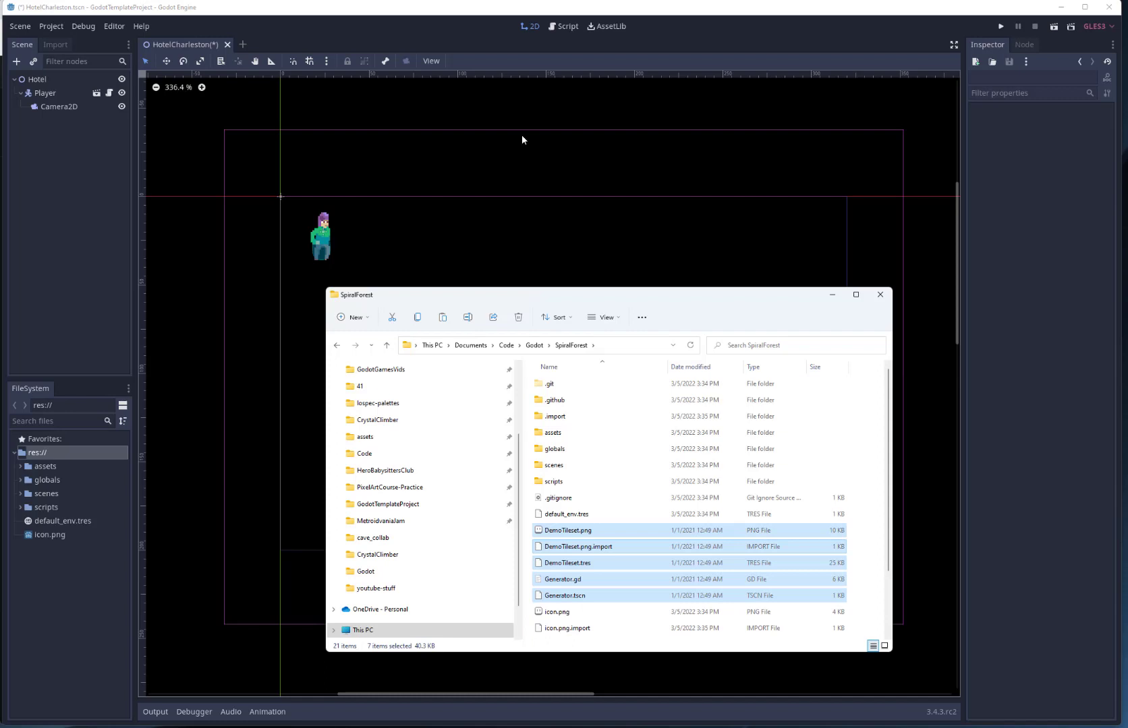
{"action": "left_click", "coordinate": [245, 187]}
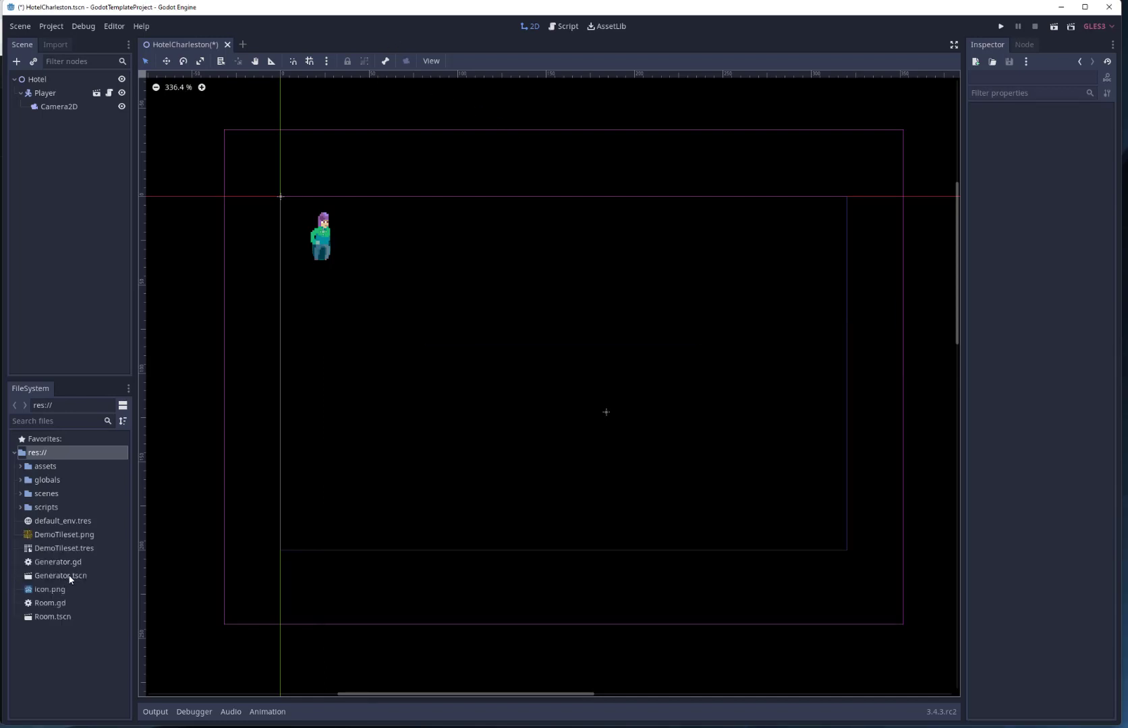
Drag Generator.tscn into the Hotel scene and uncheck its Is Debug option.
{"action": "mouse_move", "coordinate": [69, 577]}
{"action": "left_mouse_down"}
{"action": "mouse_move", "coordinate": [162, 385]}
{"action": "mouse_move", "coordinate": [58, 80]}
{"action": "left_mouse_up"}
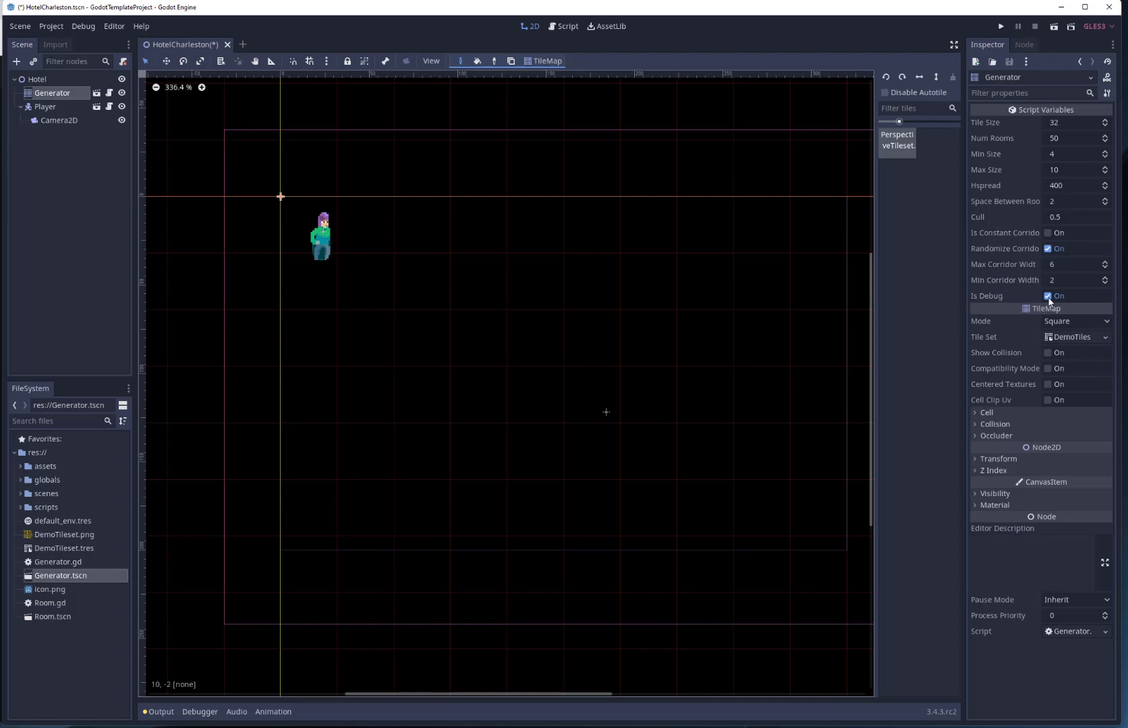
{"action": "left_click", "coordinate": [1048, 296]}
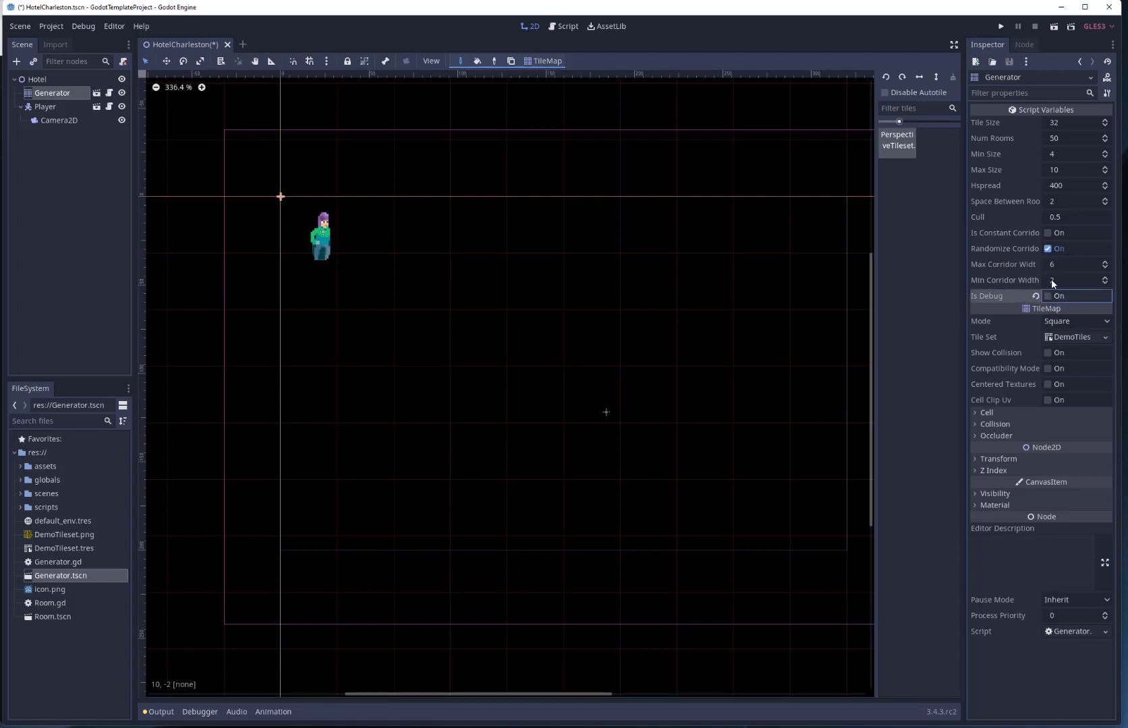
{"action": "left_click", "coordinate": [1108, 339]}
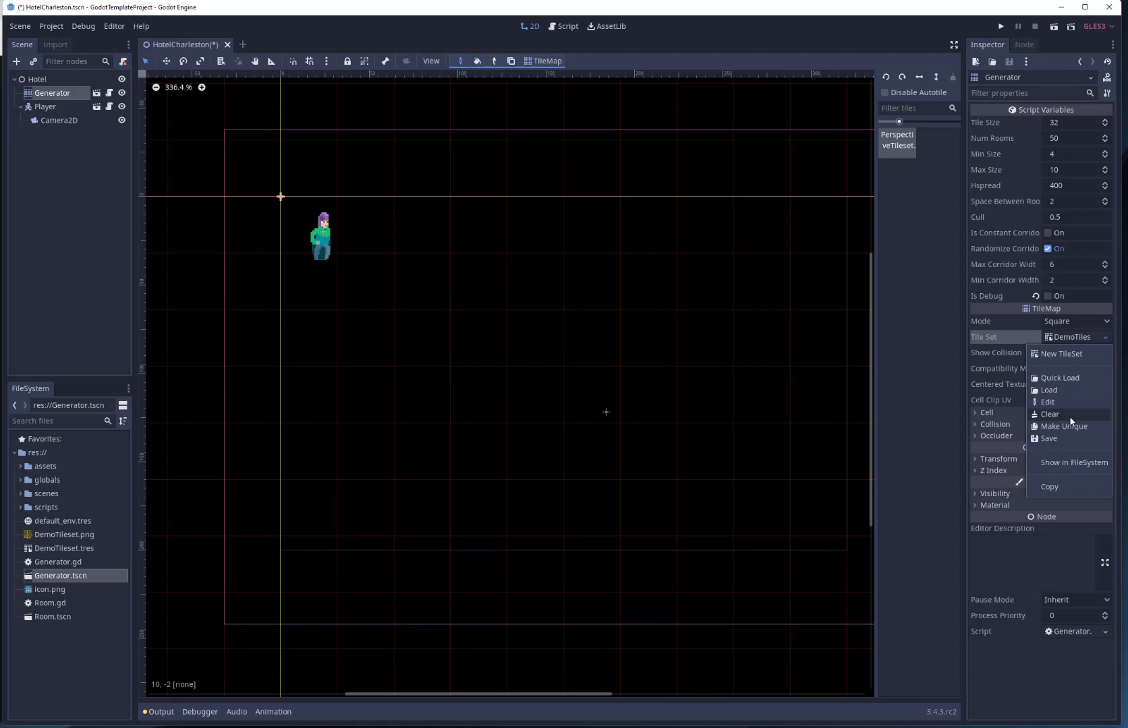
Quick-load tileset_hotel_inner.tres as the Generator's Tile Set, replacing DemoTiles.
{"action": "left_click", "coordinate": [1075, 379]}
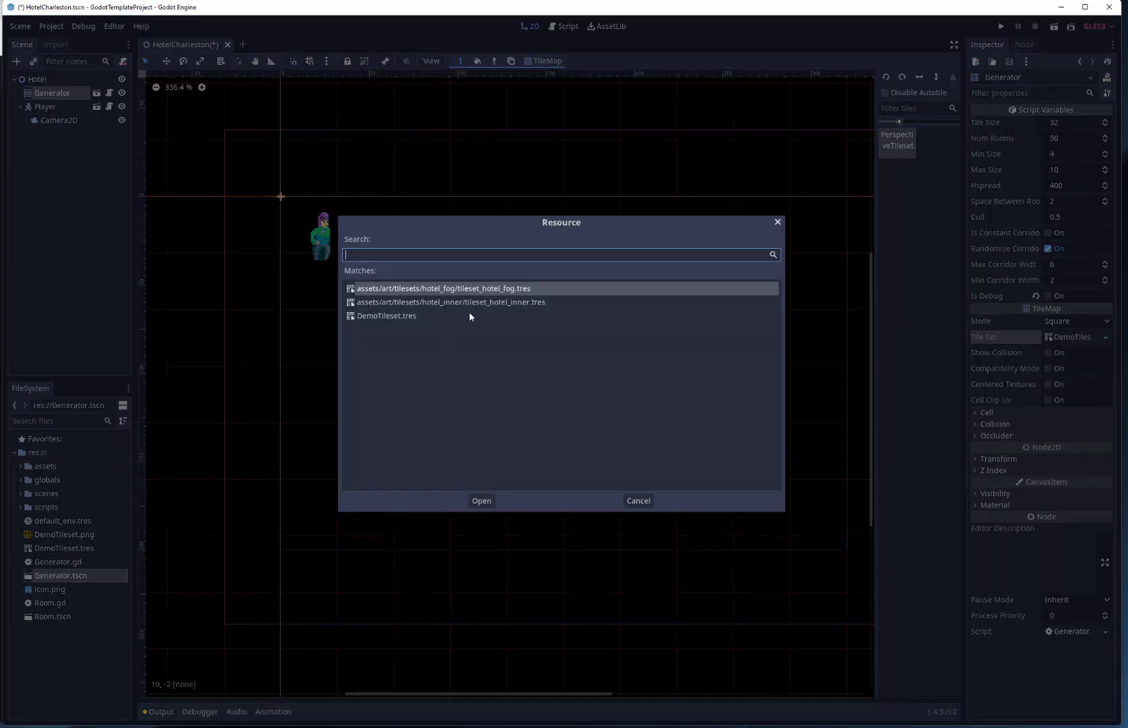
{"action": "left_click", "coordinate": [503, 302]}
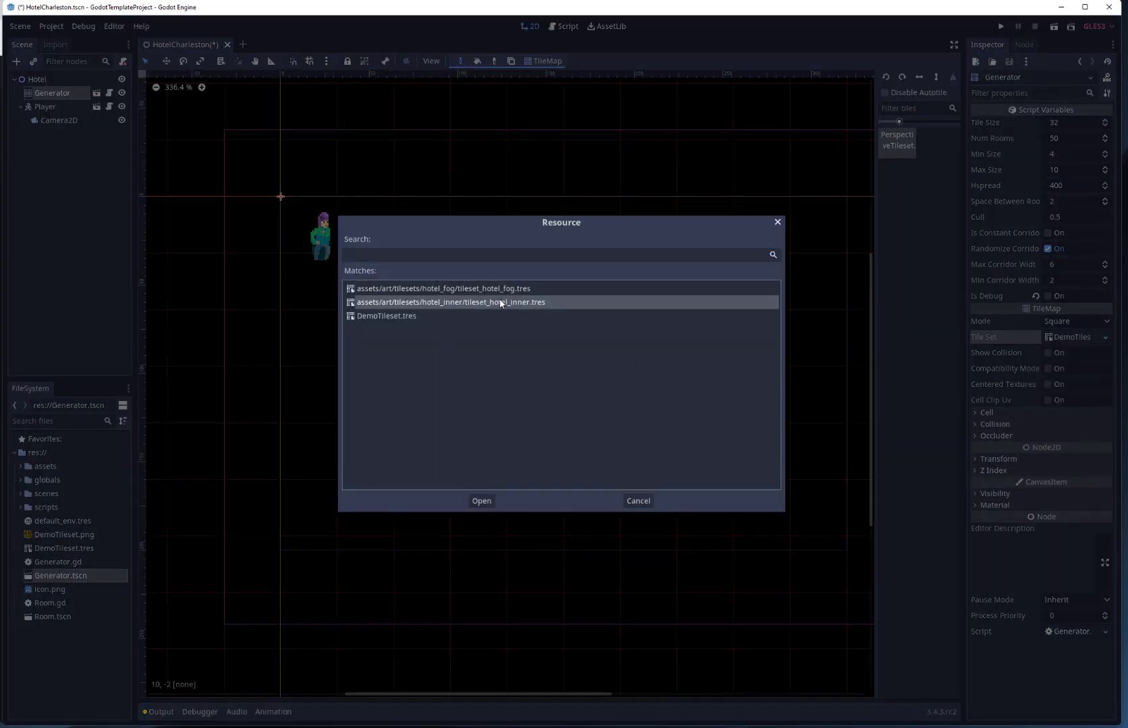
{"action": "left_click", "coordinate": [479, 502]}
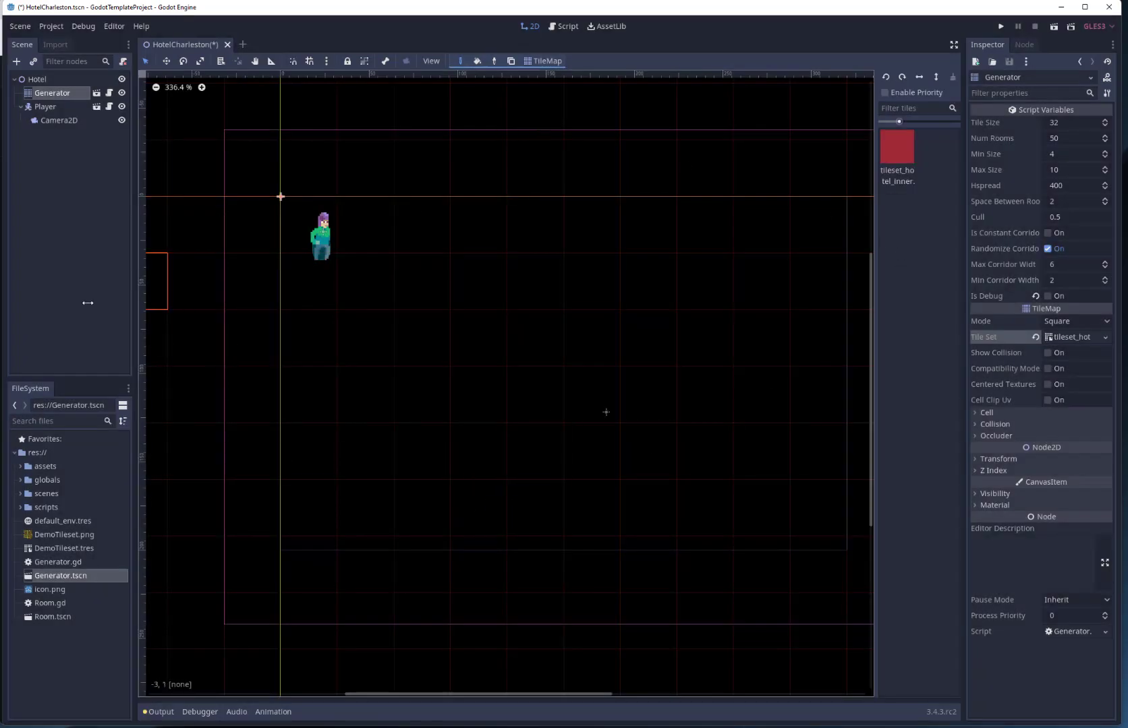
Attach a new Empty-template MainLevel.gd script from res://scripts to the Hotel root node.
{"action": "left_click", "coordinate": [93, 80]}
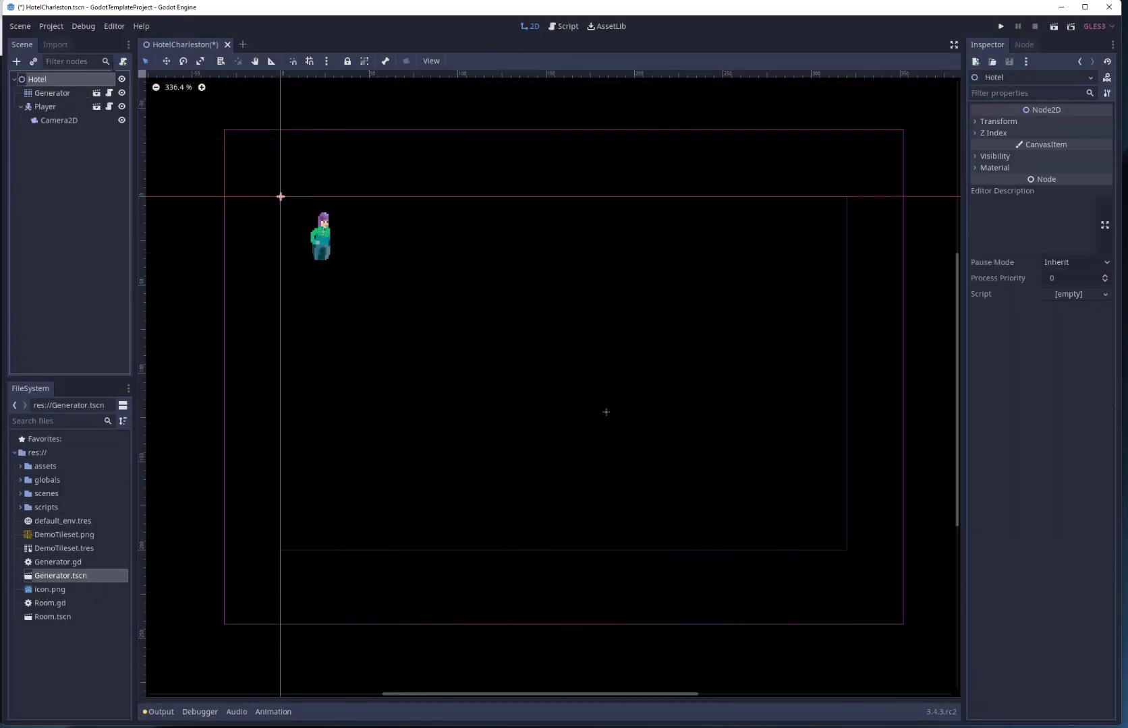
{"action": "left_click", "coordinate": [123, 61]}
{"action": "left_click", "coordinate": [647, 378]}
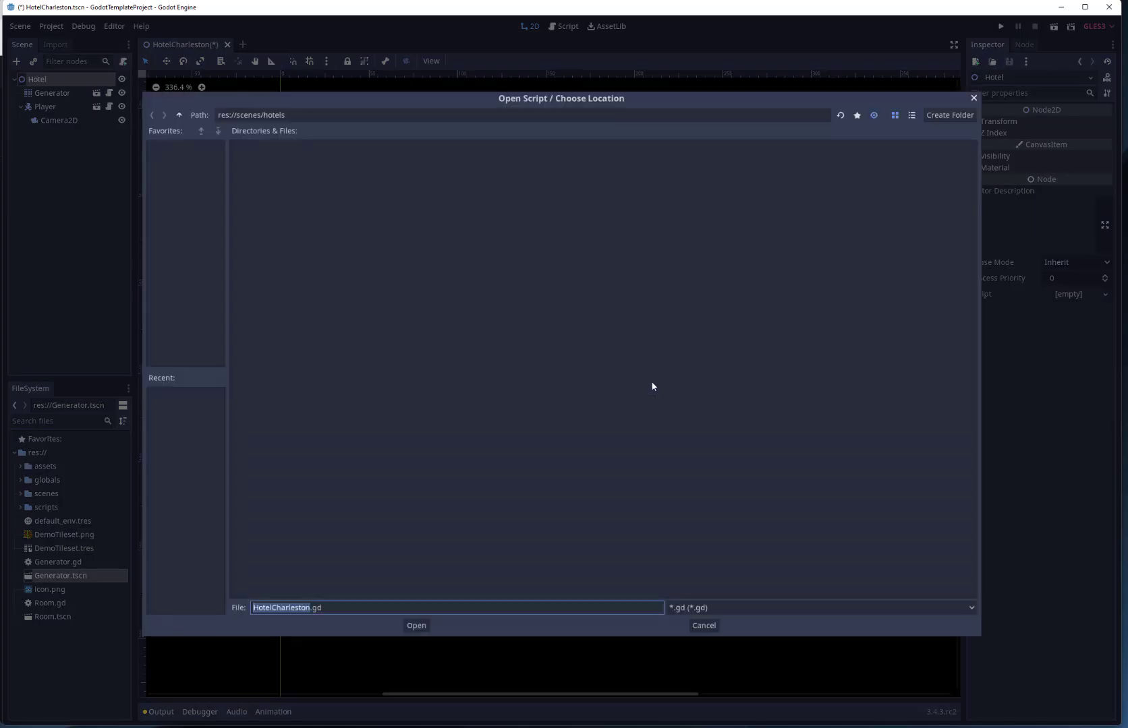
{"action": "left_click", "coordinate": [179, 115]}
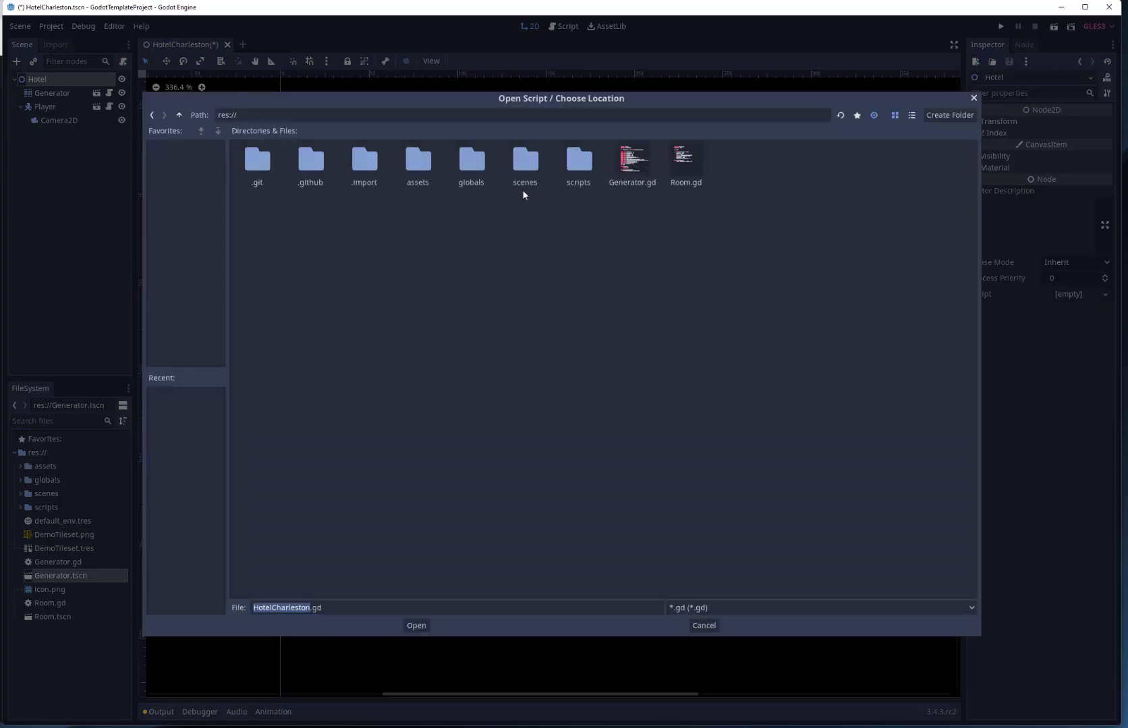
{"action": "double_click", "coordinate": [580, 164]}
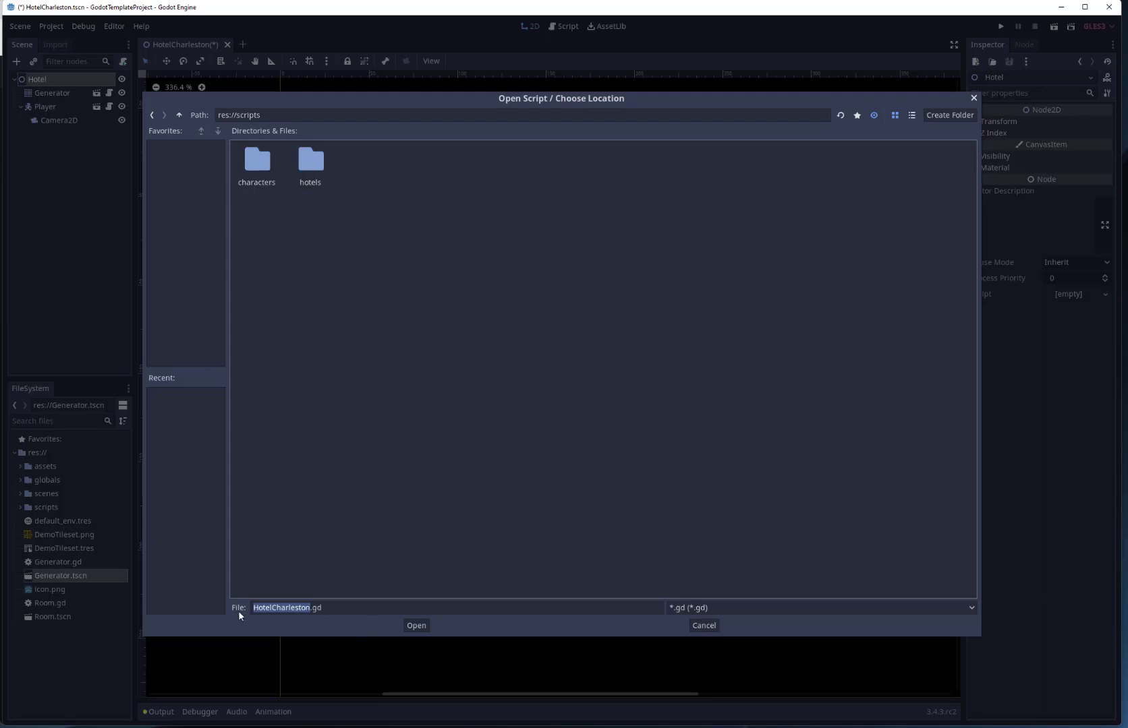
{"action": "left_click", "coordinate": [282, 608]}
{"action": "type", "text": "Ma"}
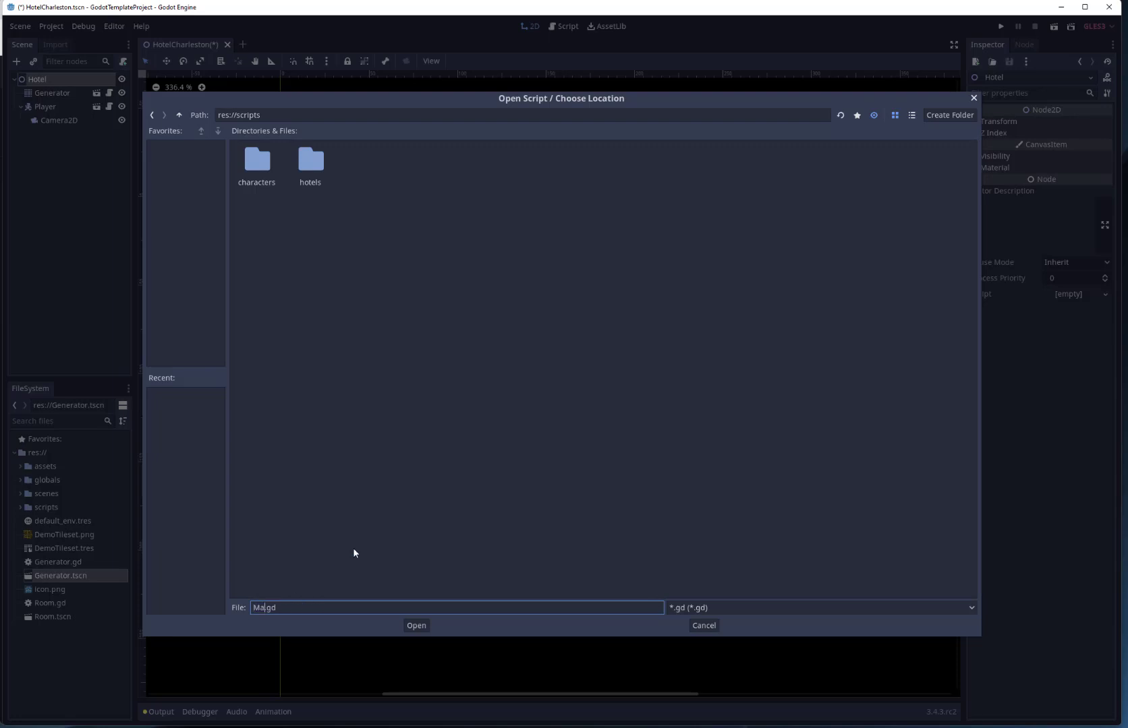
{"action": "type", "text": "inLevel"}
{"action": "key", "text": "Return"}
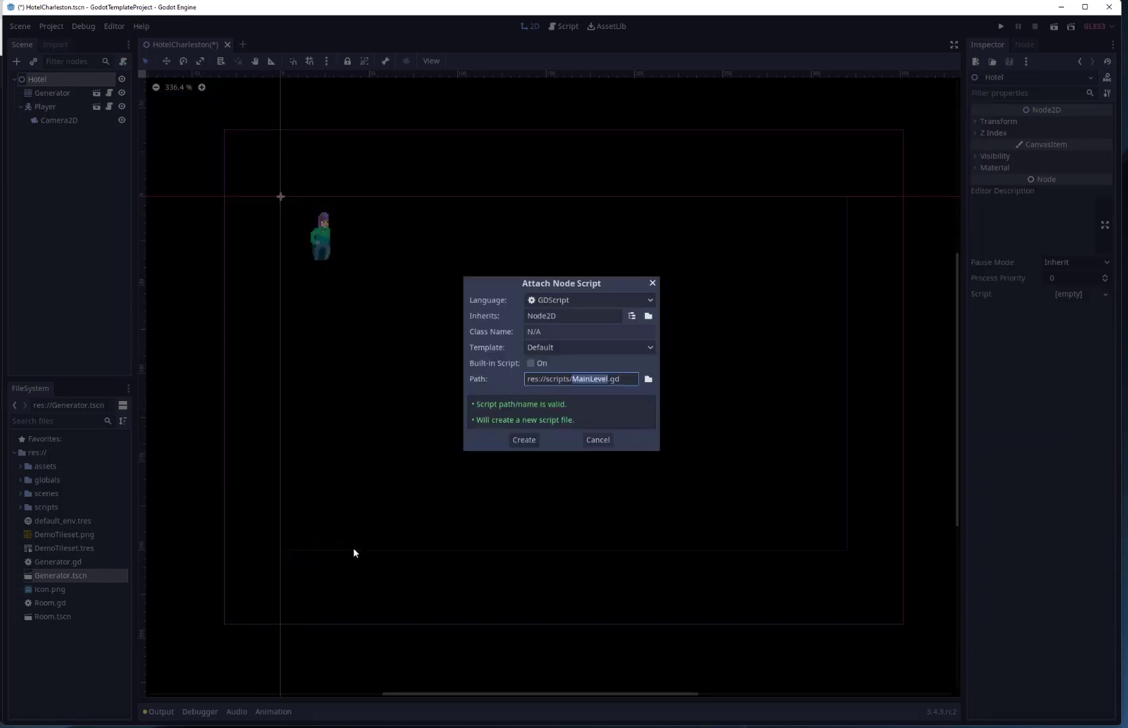
{"action": "left_click", "coordinate": [564, 347]}
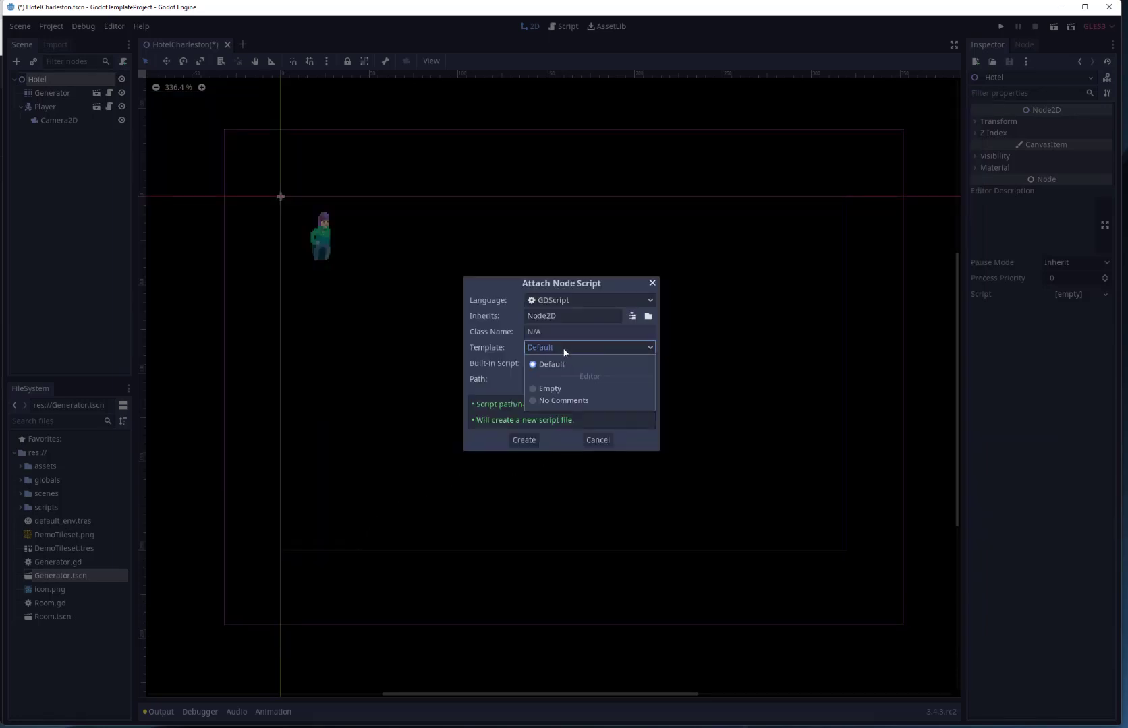
{"action": "left_click", "coordinate": [555, 390]}
Write _ready to yield on $Generator.generate_dungeon() and place $Player using get_random_room().
{"action": "left_click", "coordinate": [524, 440]}
{"action": "type", "text": "f"}
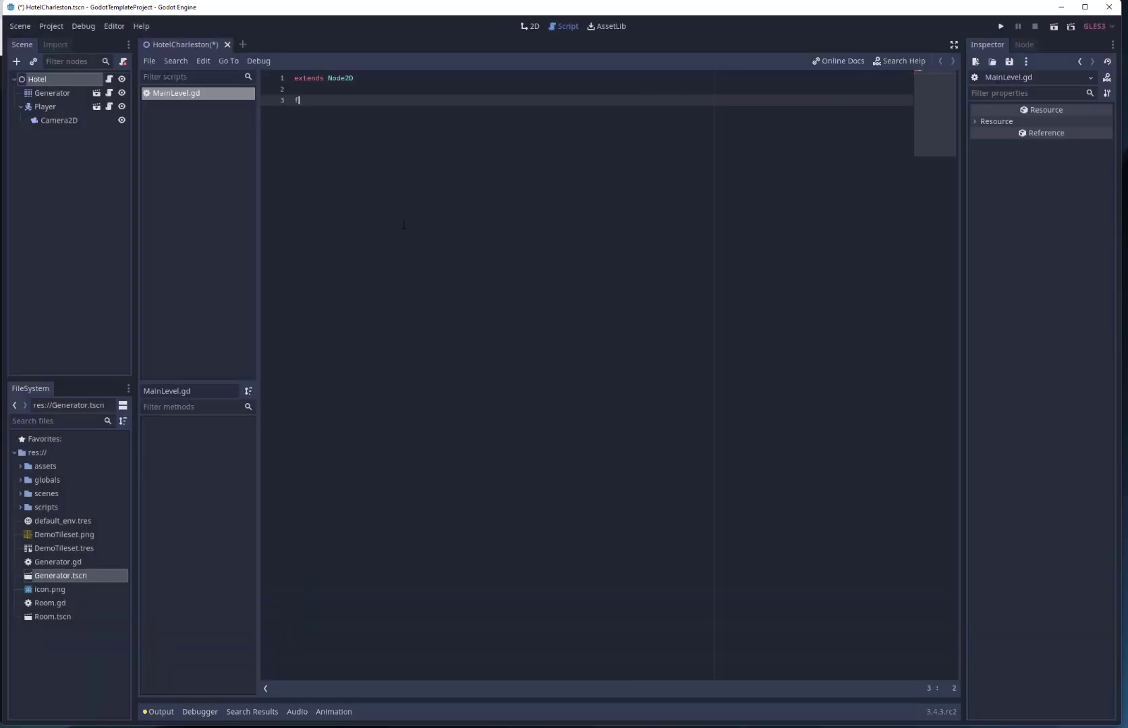
{"action": "type", "text": "unc _ready() ->"}
{"action": "type", "text": " void:"}
{"action": "key", "text": "Return"}
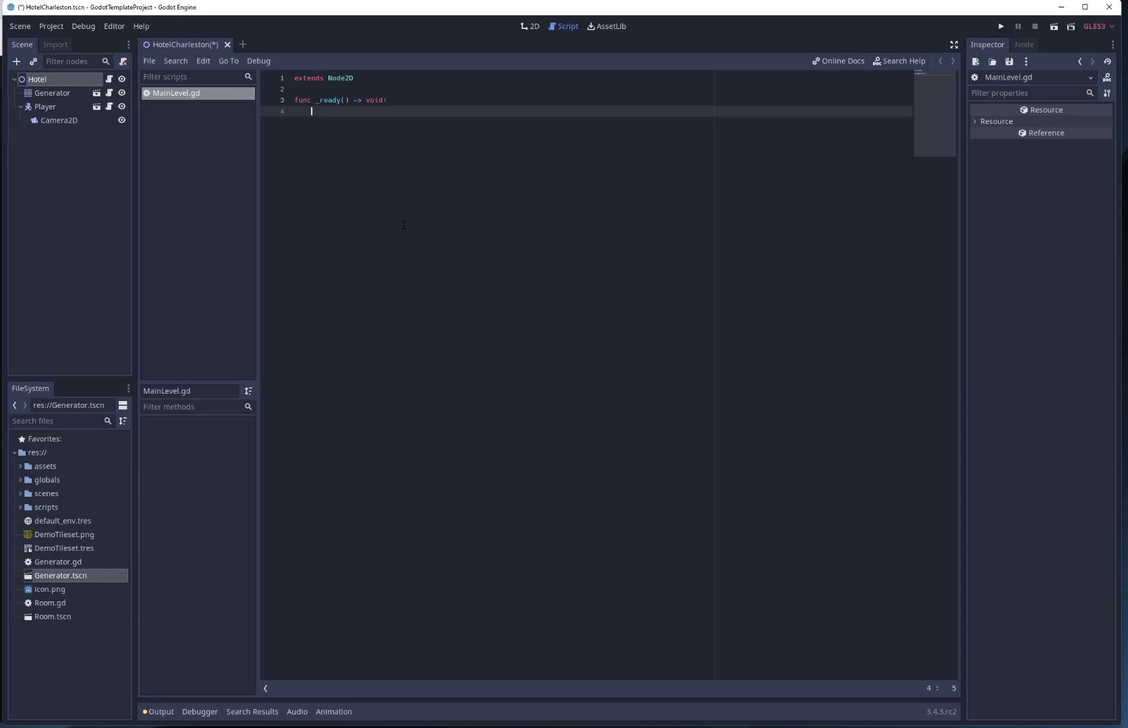
{"action": "type", "text": "yield($"}
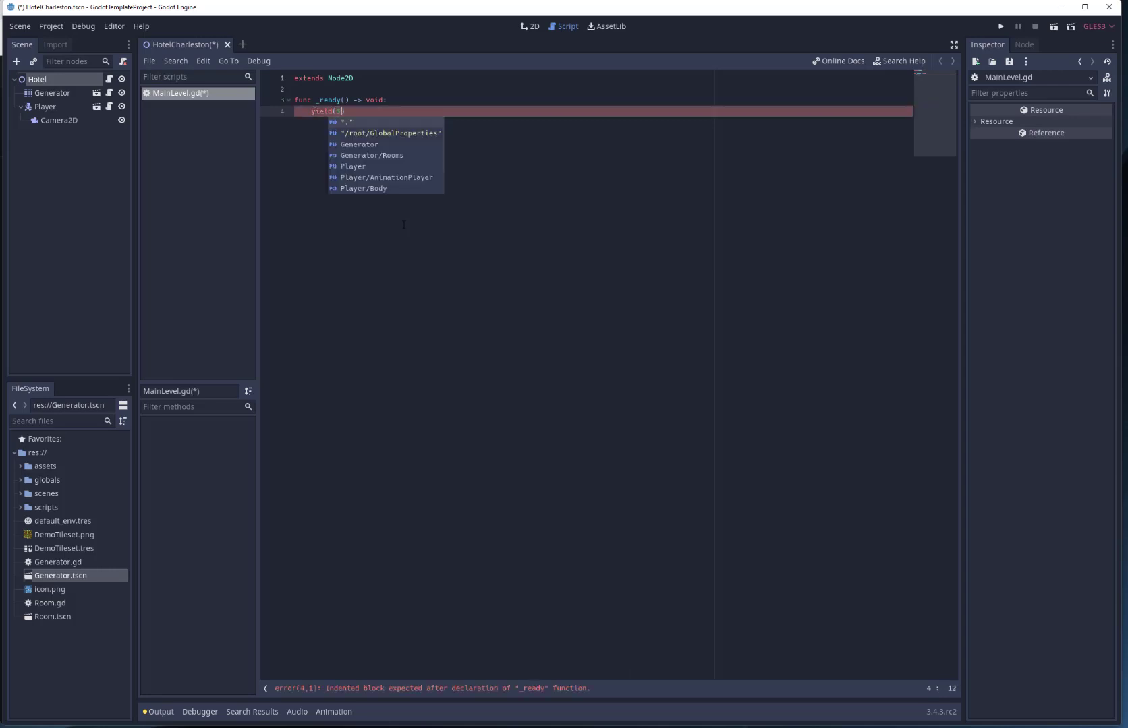
{"action": "type", "text": "Generator."}
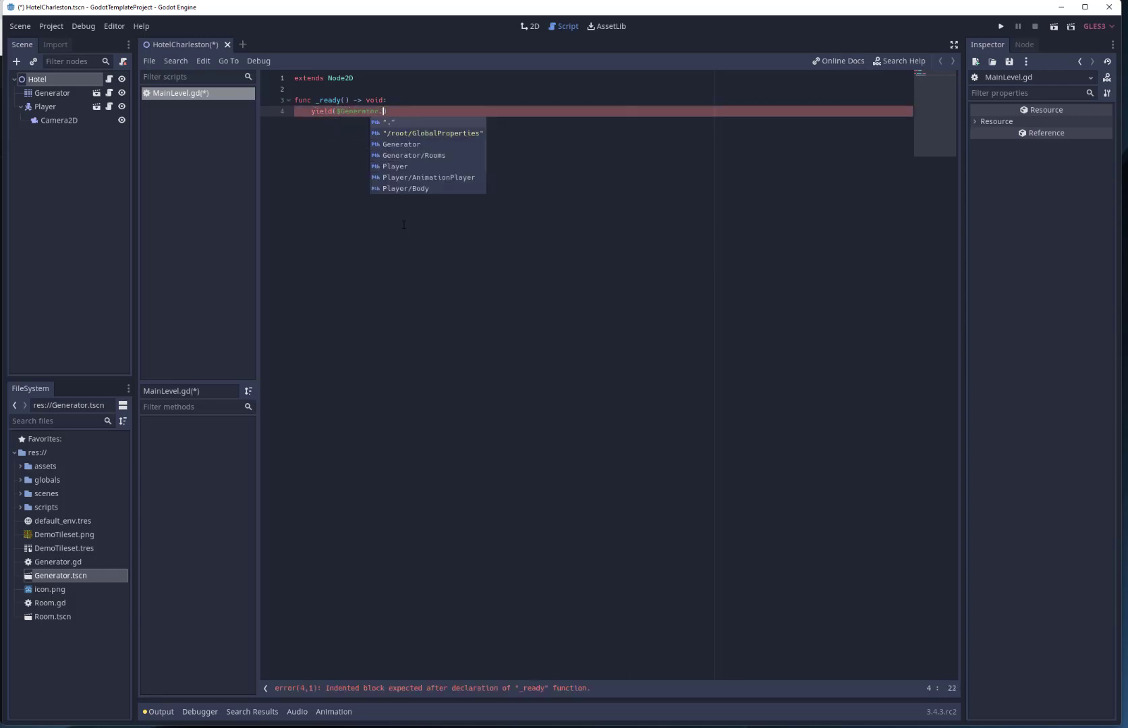
{"action": "type", "text": "generate"}
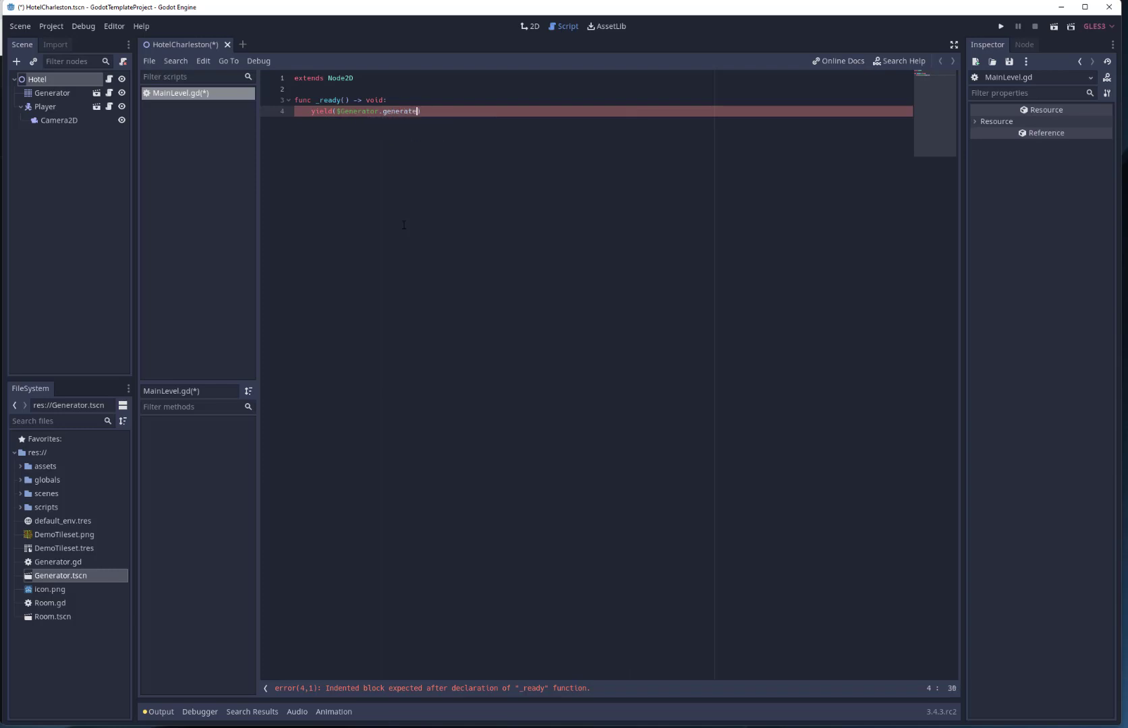
{"action": "type", "text": "_dung"}
{"action": "key", "text": "Return"}
{"action": "type", "text": ", \"compl"}
{"action": "type", "text": "eted"}
{"action": "key", "text": "End"}
{"action": "key", "text": "Return"}
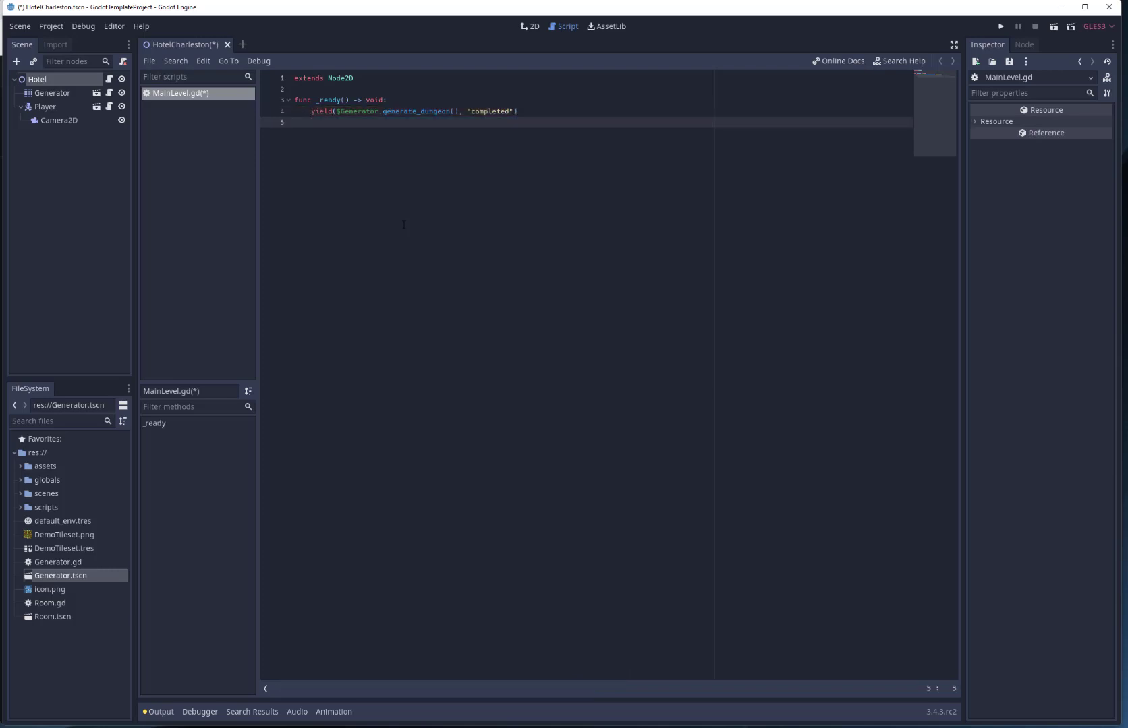
{"action": "type", "text": "$Player"}
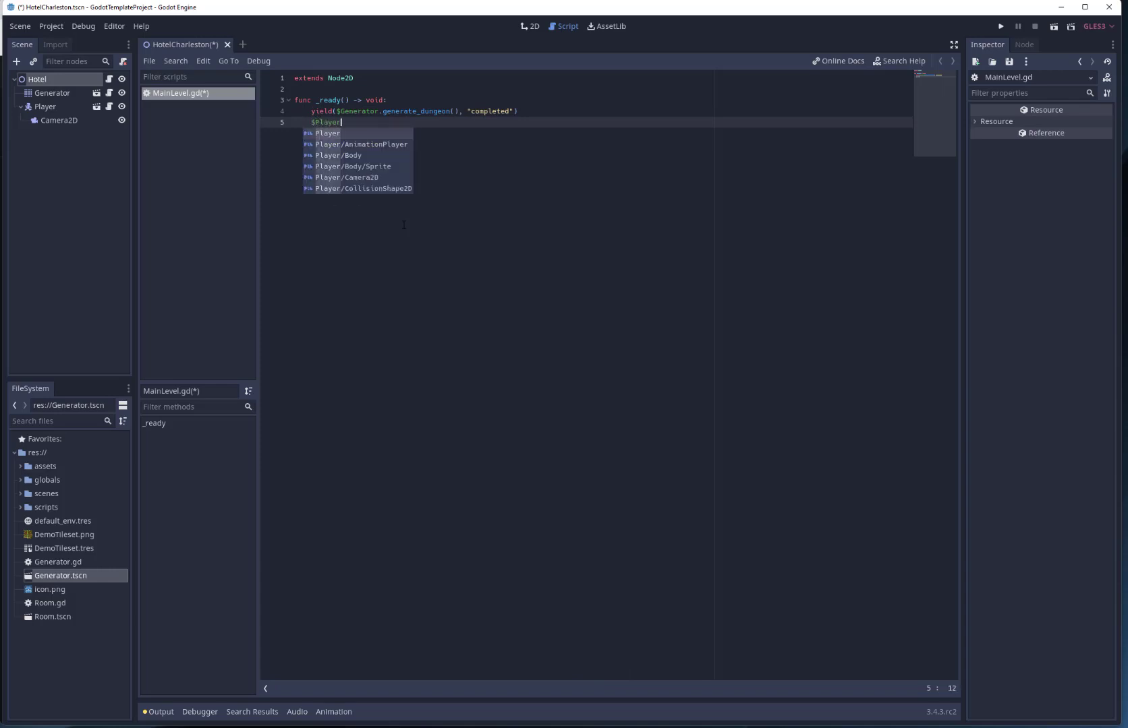
{"action": "type", "text": ".global_positio"}
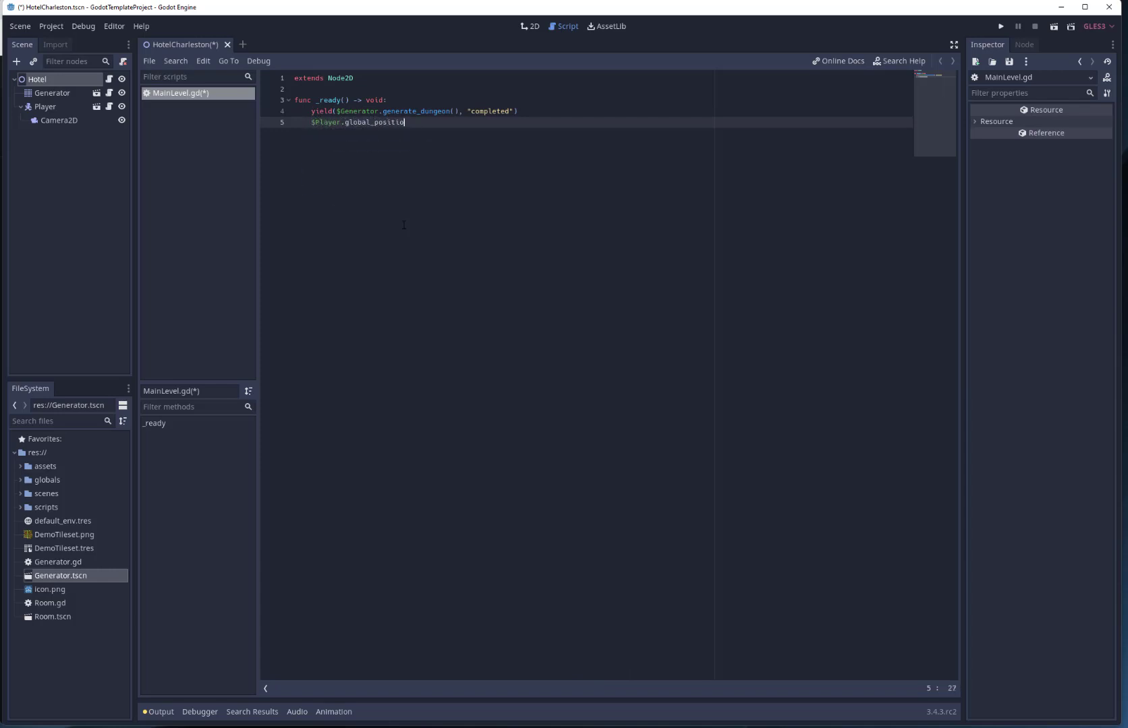
{"action": "type", "text": "n = "}
{"action": "type", "text": "$Generator.get_"}
{"action": "type", "text": "random_room"}
{"action": "type", "text": "()."}
Open Generator.gd to review its get_random_room code.
{"action": "left_click", "coordinate": [109, 92]}
{"action": "scroll", "coordinate": [284, 227], "scroll_direction": "down", "scroll_amount": 5}
{"action": "scroll", "coordinate": [913, 382], "scroll_direction": "down", "scroll_amount": 5}
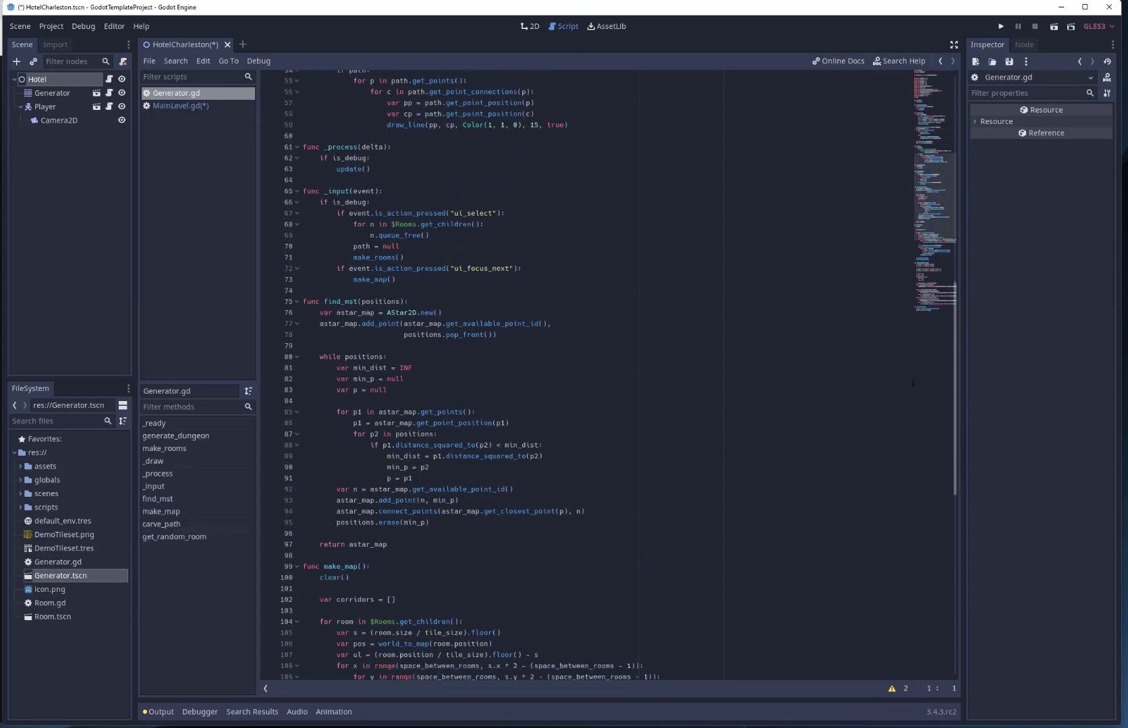
{"action": "scroll", "coordinate": [913, 383], "scroll_direction": "down", "scroll_amount": 5}
{"action": "scroll", "coordinate": [913, 382], "scroll_direction": "down", "scroll_amount": 5}
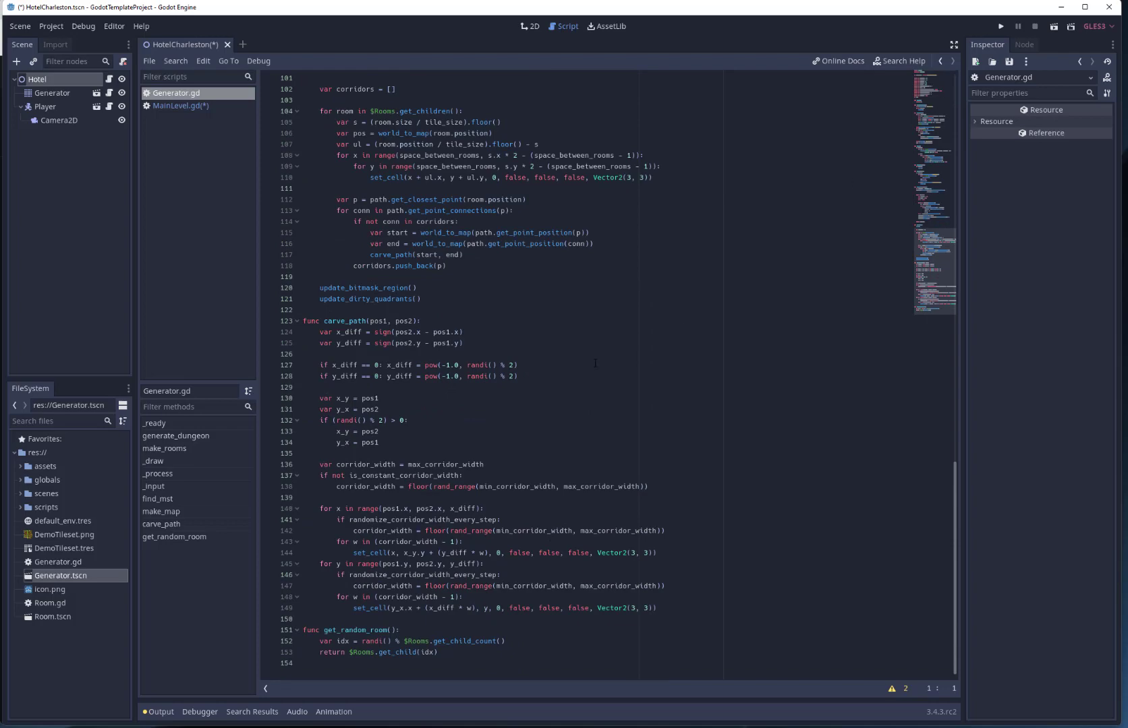
{"action": "scroll", "coordinate": [595, 364], "scroll_direction": "up", "scroll_amount": 3}
{"action": "scroll", "coordinate": [590, 375], "scroll_direction": "up", "scroll_amount": 2}
{"action": "scroll", "coordinate": [581, 393], "scroll_direction": "up", "scroll_amount": 8}
{"action": "scroll", "coordinate": [571, 416], "scroll_direction": "up", "scroll_amount": 5}
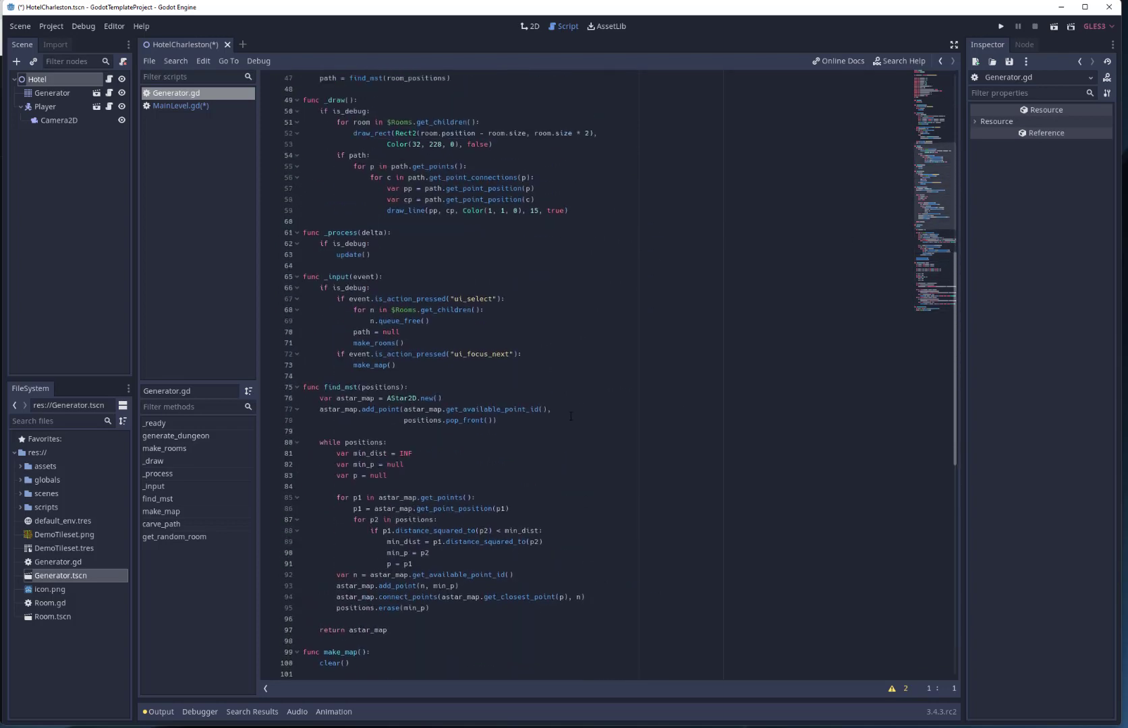
{"action": "scroll", "coordinate": [570, 415], "scroll_direction": "up", "scroll_amount": 4}
{"action": "scroll", "coordinate": [570, 416], "scroll_direction": "up", "scroll_amount": 6}
{"action": "scroll", "coordinate": [570, 416], "scroll_direction": "up", "scroll_amount": 4}
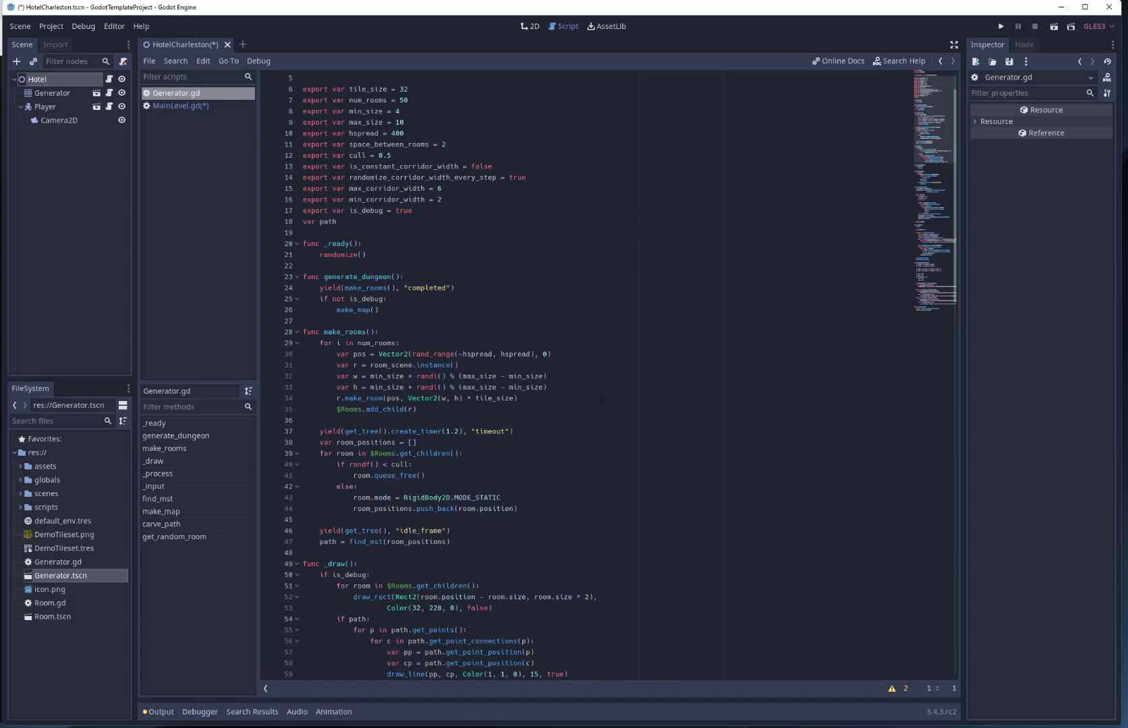
Offset the Player's spawn by Vector2(32, 32) / 2.0 and correct the mistyped += to +.
{"action": "key", "text": "alt+Left"}
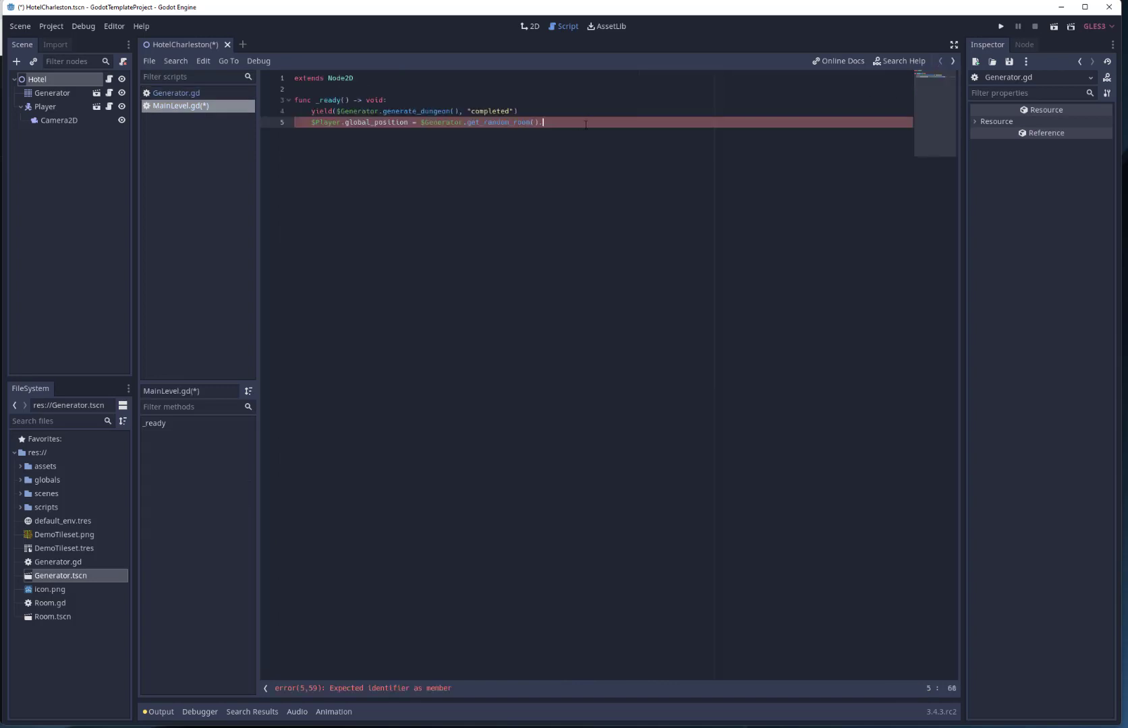
{"action": "type", "text": "global_"}
{"action": "type", "text": "position "}
{"action": "type", "text": "+"}
{"action": "type", "text": "= Vecto"}
{"action": "type", "text": "r2(32, 32) / "}
{"action": "type", "text": "2.0"}
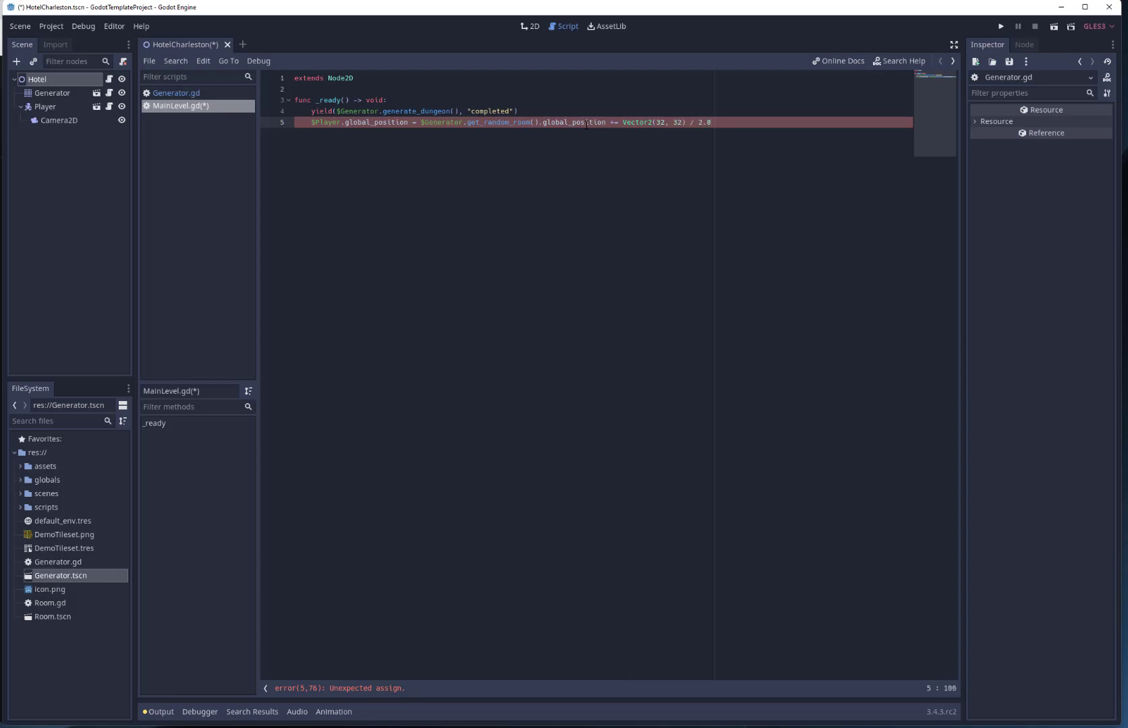
{"action": "left_click", "coordinate": [615, 122]}
{"action": "key", "text": "BackSpace"}
{"action": "key", "text": "Delete"}
{"action": "type", "text": "+"}
Remove Room.gd's class_name Room line after the run error, then rerun the project.
{"action": "left_click", "coordinate": [1001, 28]}
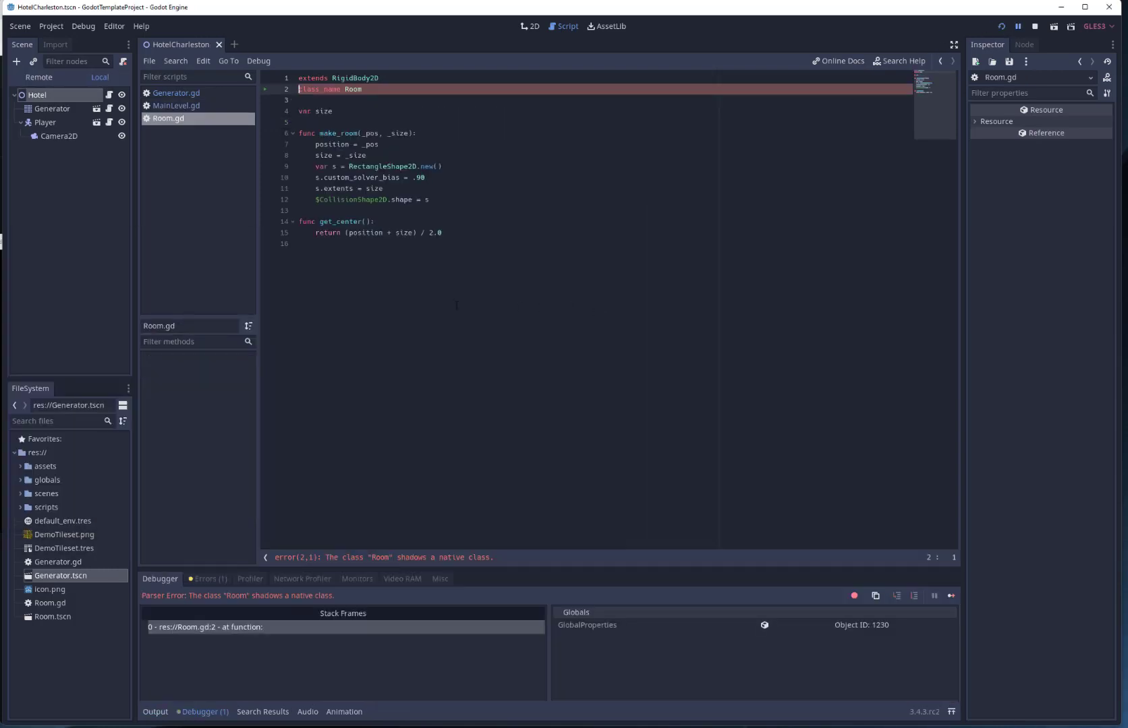
{"action": "left_click", "coordinate": [392, 90]}
{"action": "key", "text": "shift+Home"}
{"action": "key", "text": "shift+Left"}
{"action": "key", "text": "BackSpace"}
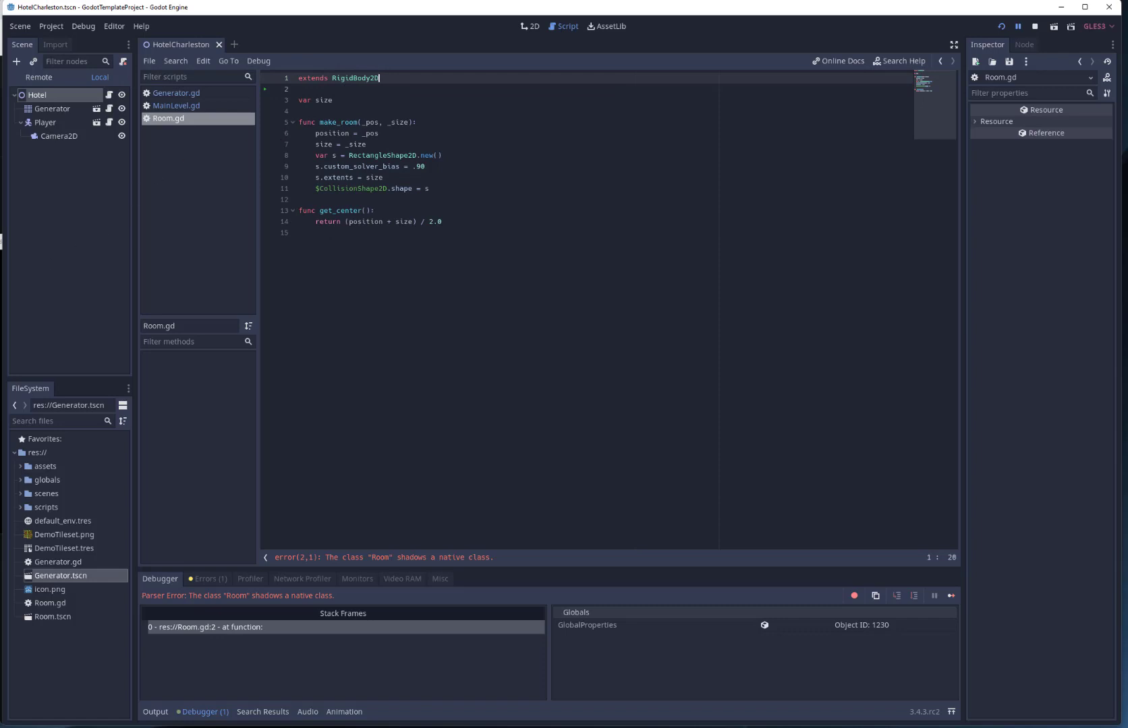
{"action": "key", "text": "F5"}
{"action": "left_click", "coordinate": [468, 242]}
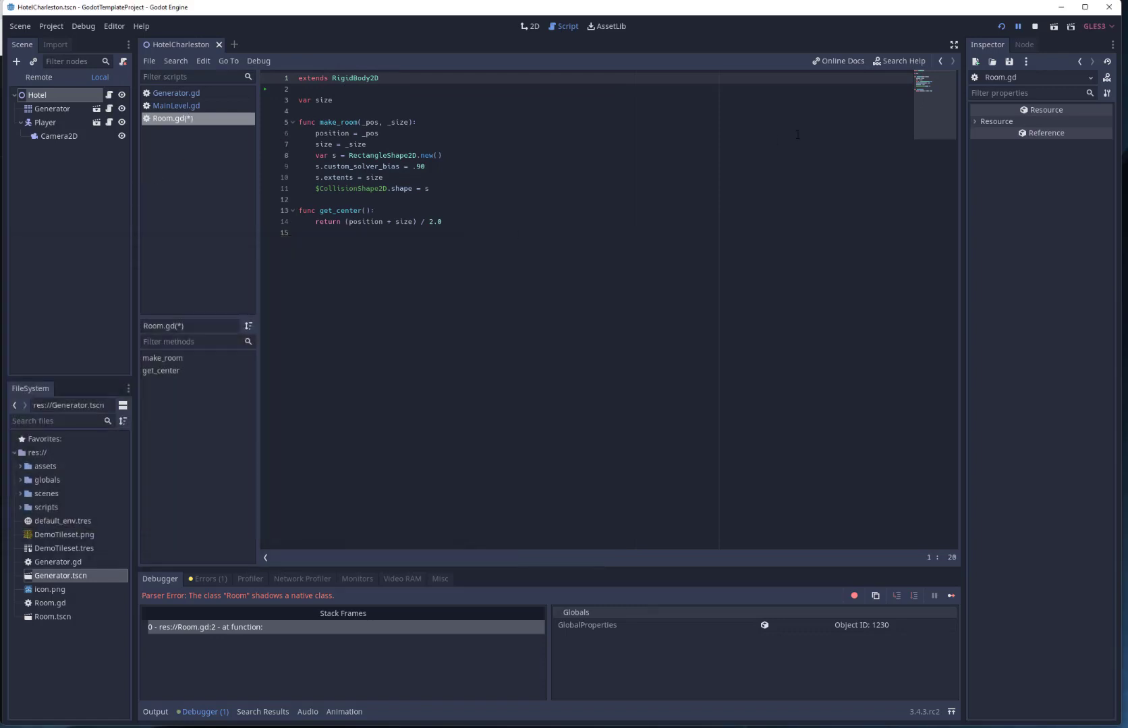
Test-run the hotel dungeon, close the game window, and select Camera2D in 2D view.
{"action": "left_click", "coordinate": [1003, 27]}
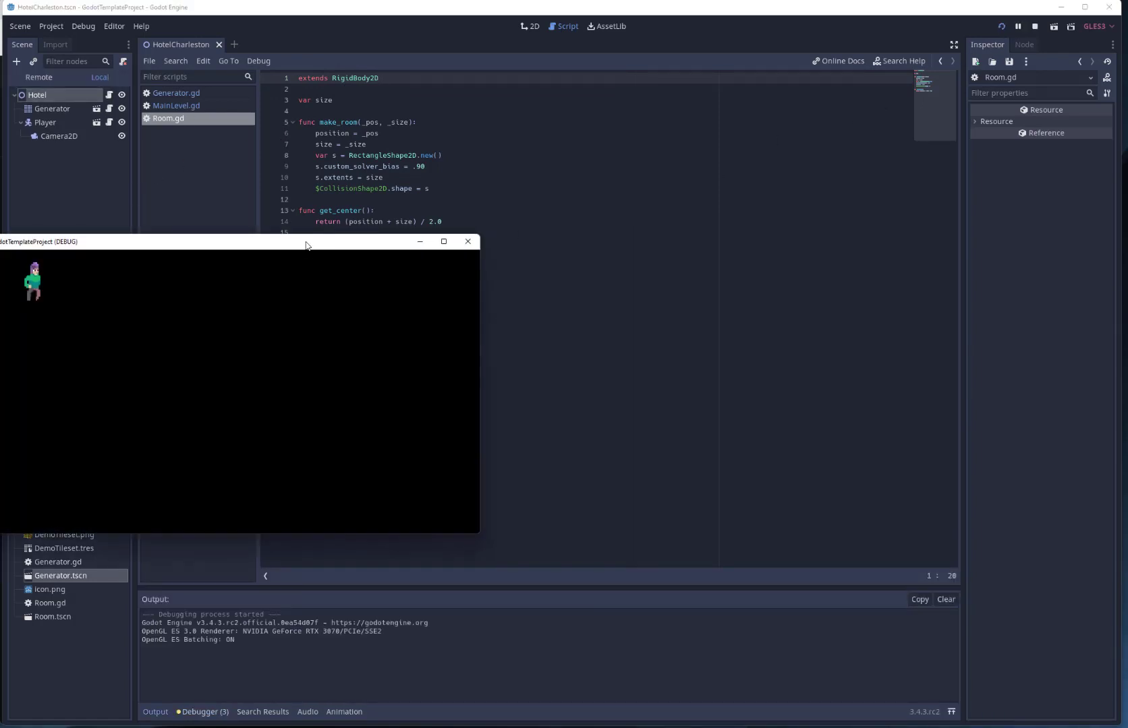
{"action": "left_click_drag", "start_coordinate": [306, 245], "coordinate": [531, 215]}
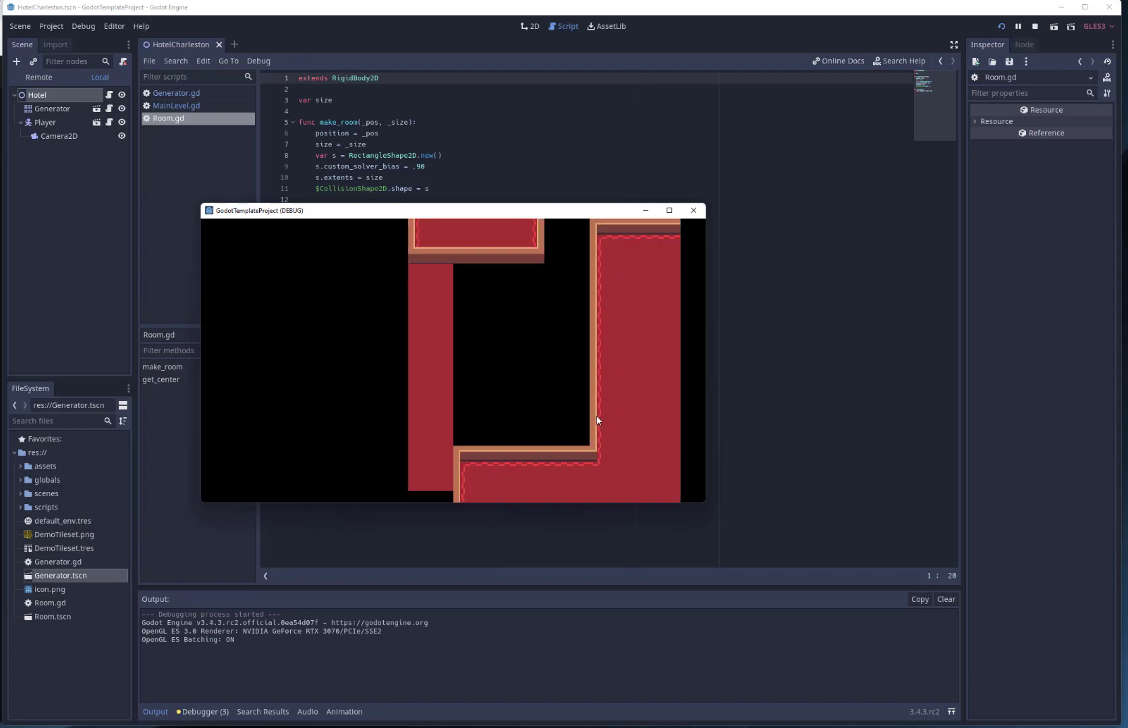
{"action": "left_click", "coordinate": [694, 209]}
{"action": "left_click", "coordinate": [100, 120]}
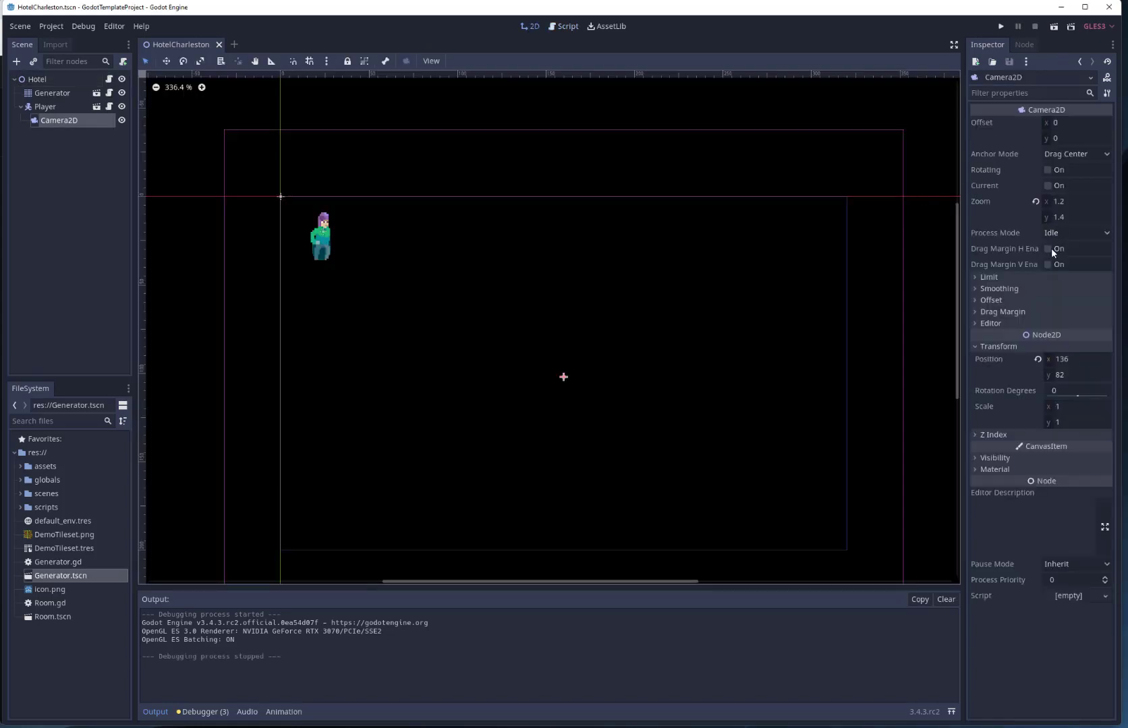
Tick Current on Camera2D and test-run, walking the player through rooms with arrow keys.
{"action": "left_click", "coordinate": [1048, 186]}
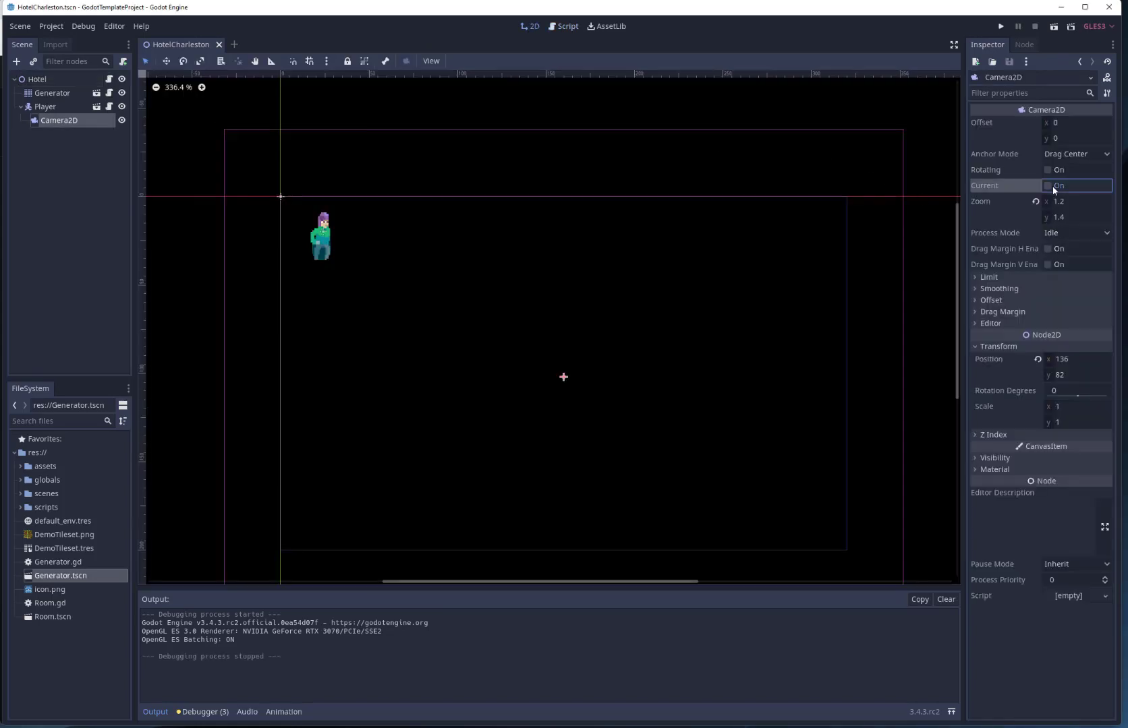
{"action": "left_click", "coordinate": [1001, 26]}
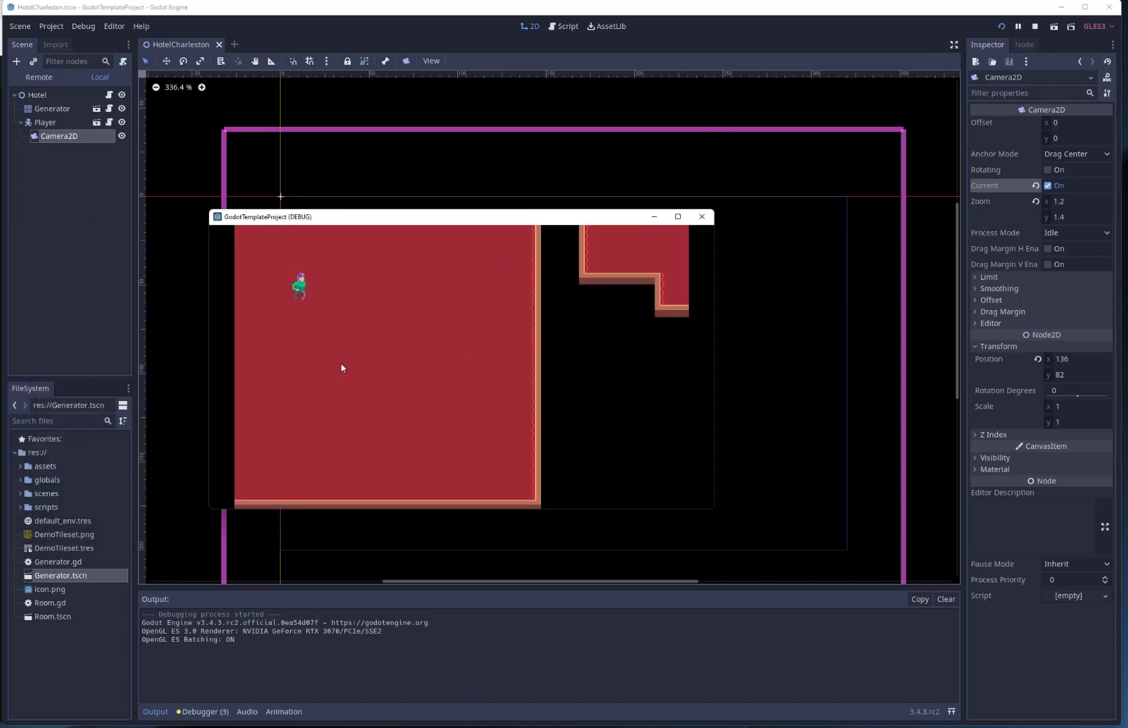
{"action": "key", "text": "Up"}
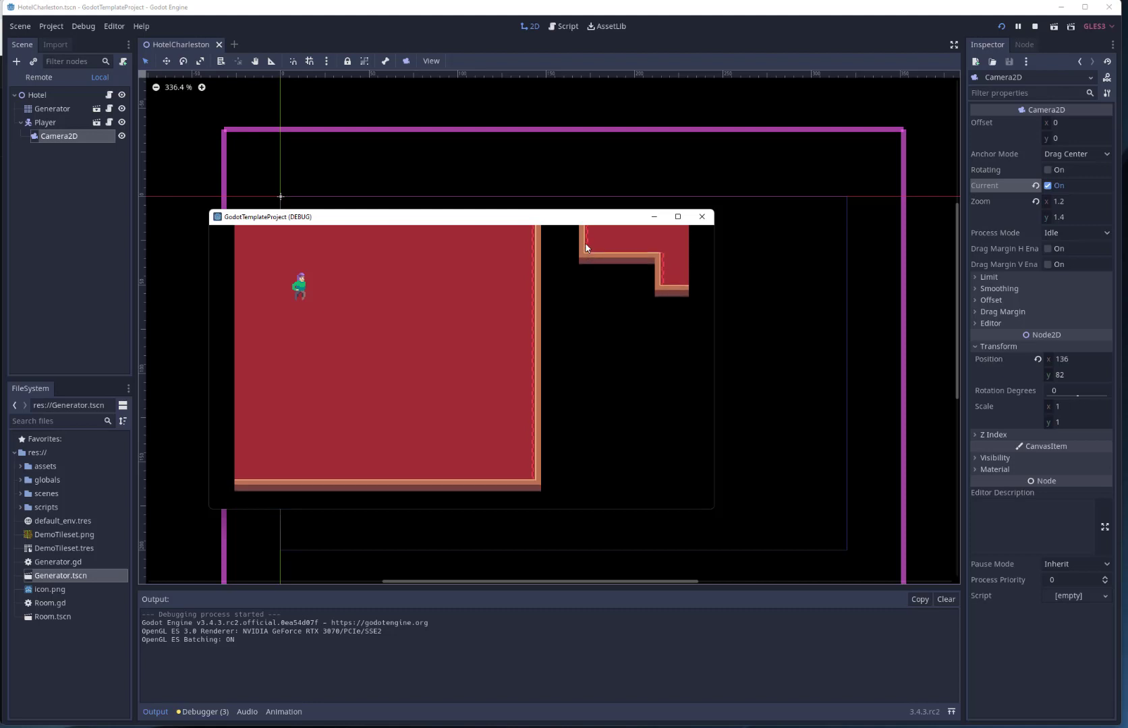
{"action": "key", "text": "Right"}
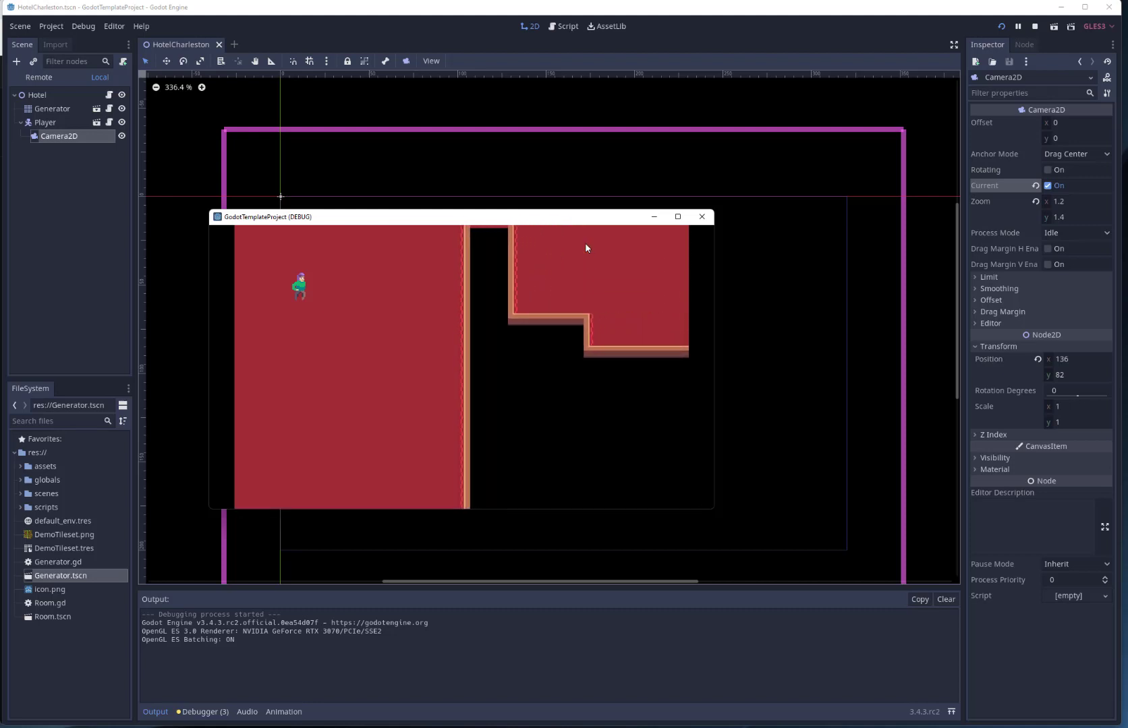
{"action": "key", "text": "Left"}
{"action": "key", "text": "Down"}
{"action": "key", "text": "Up"}
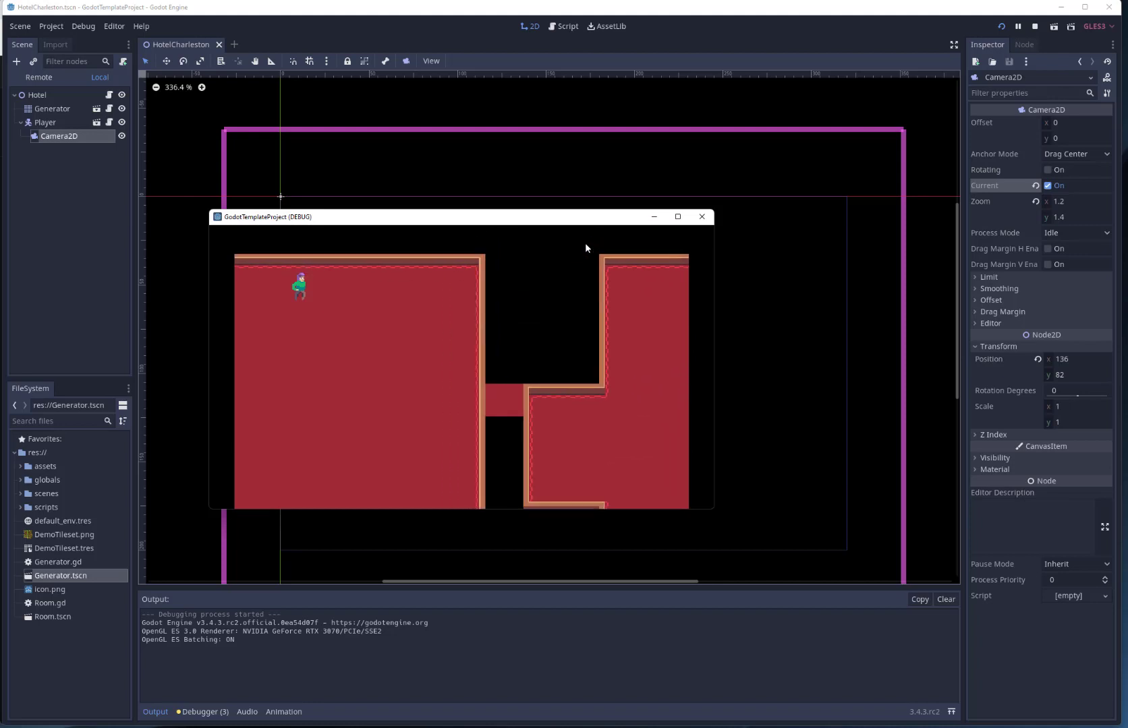
{"action": "key", "text": "Down"}
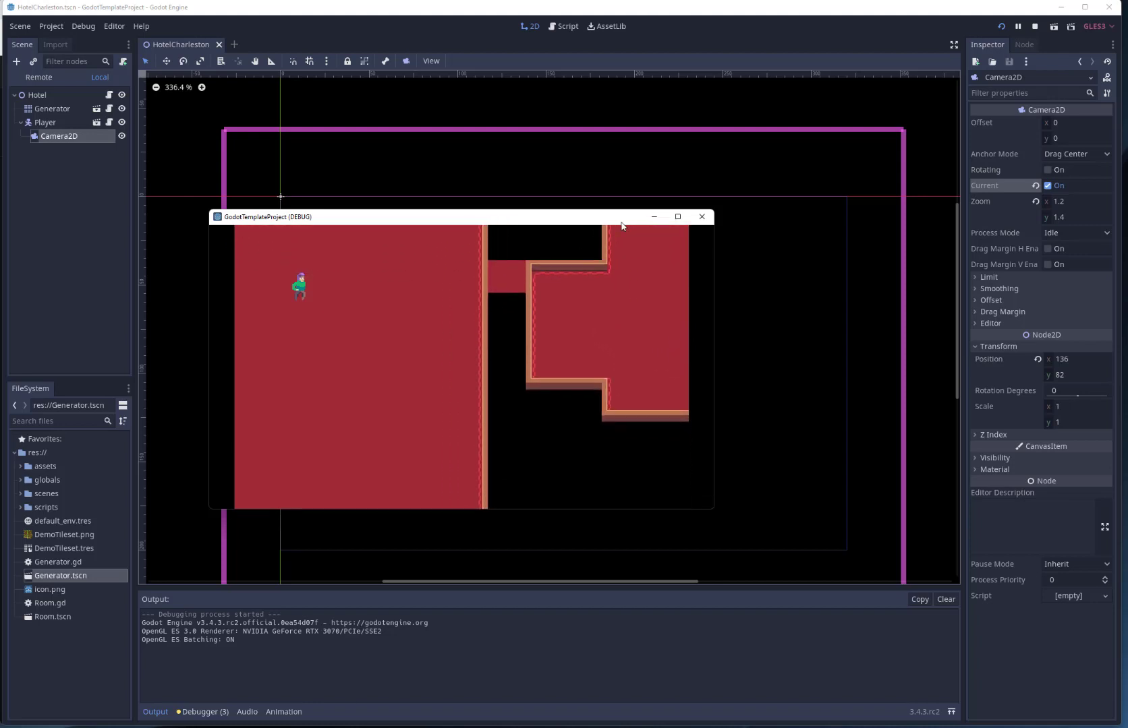
{"action": "left_click", "coordinate": [702, 216]}
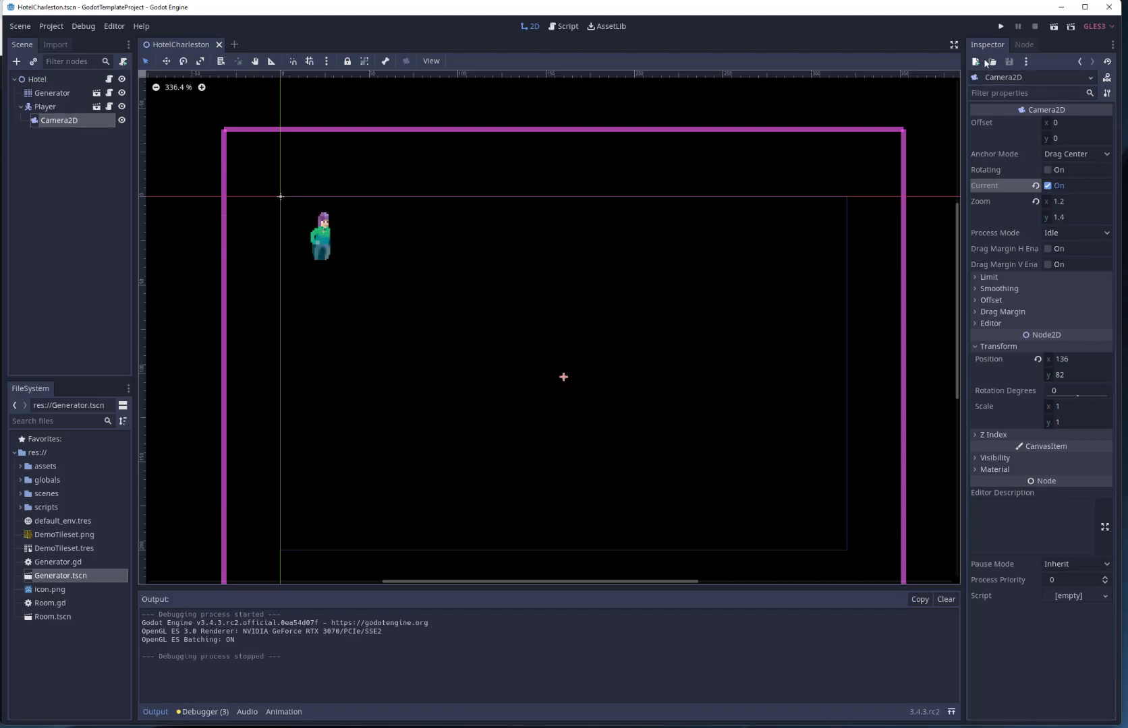
Change the Generator's Min Corridor Width in the Inspector from 2 to 3.
{"action": "left_click", "coordinate": [52, 92]}
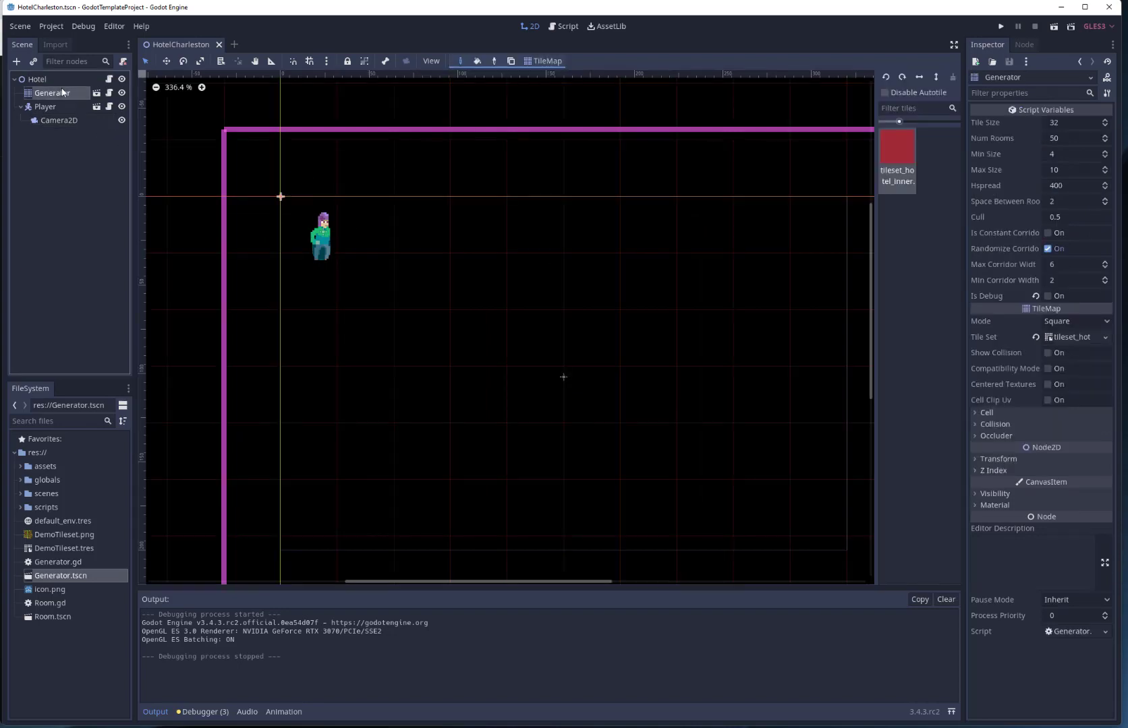
{"action": "left_click", "coordinate": [1067, 281]}
{"action": "type", "text": "3"}
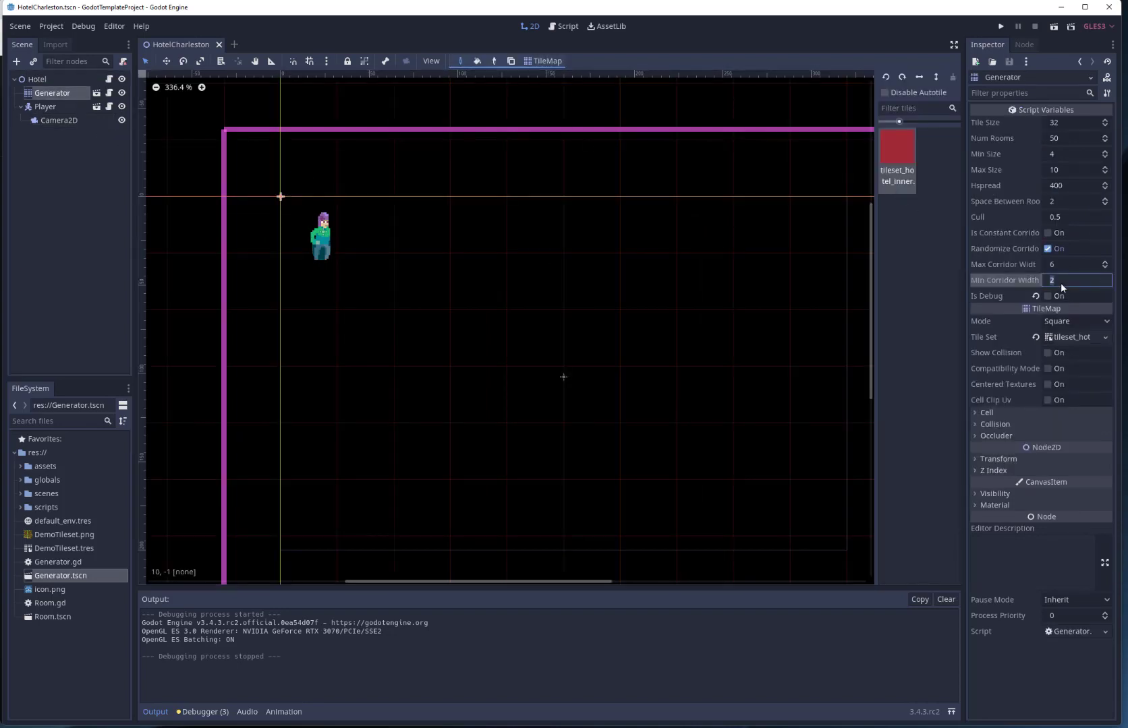
{"action": "key", "text": "Return"}
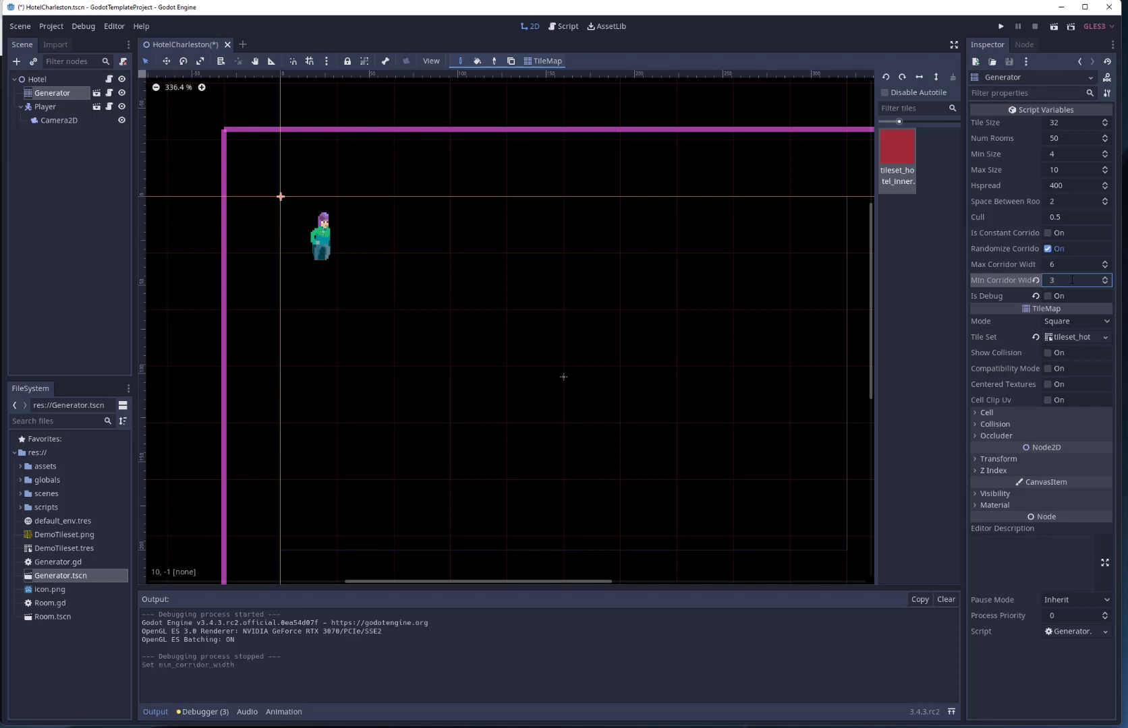
Run the game and move the debug window aside to inspect the wider-corridor dungeon.
{"action": "left_click", "coordinate": [1000, 26]}
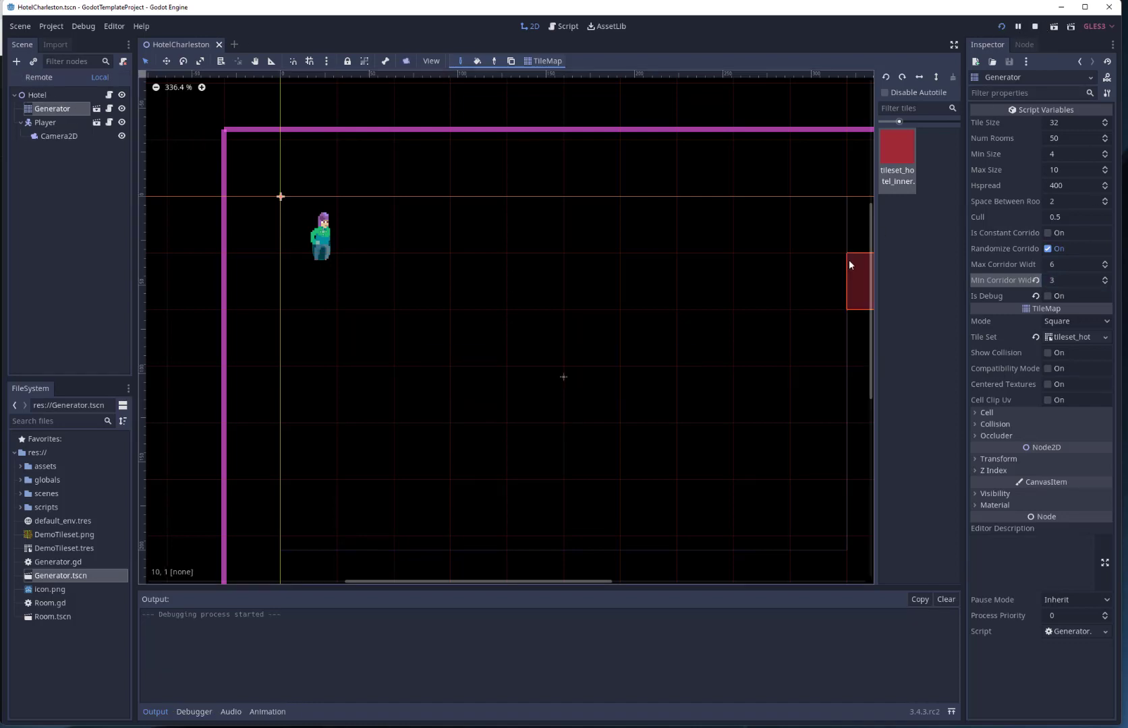
{"action": "left_click_drag", "start_coordinate": [203, 241], "coordinate": [455, 215]}
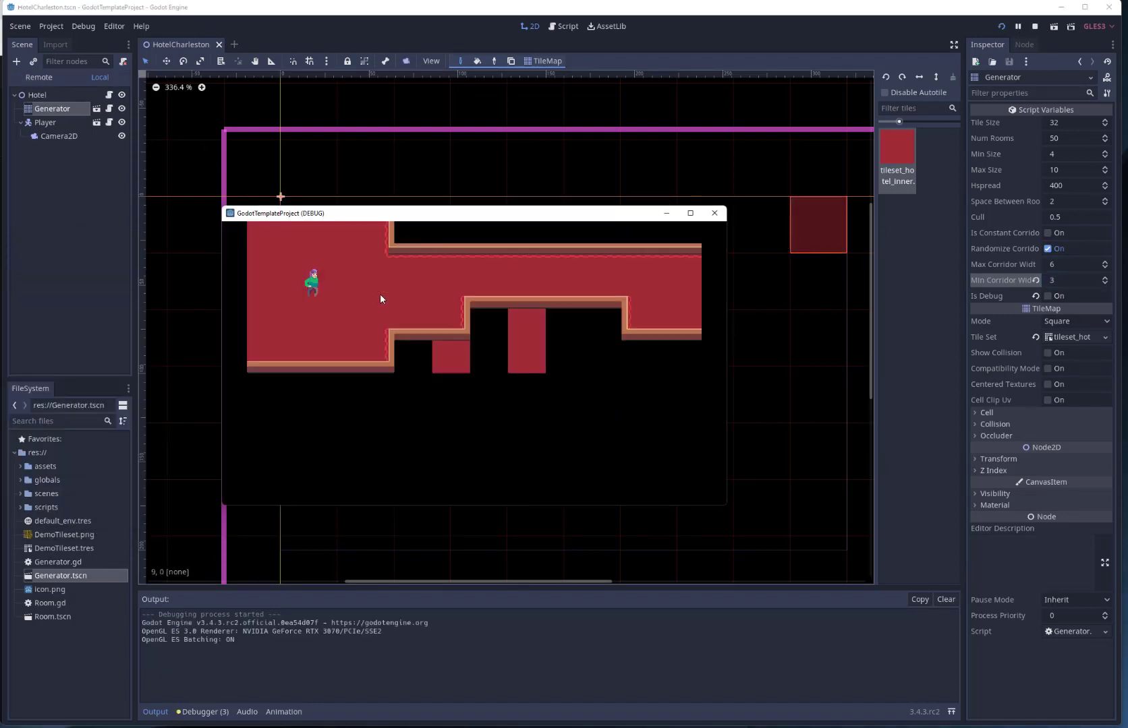